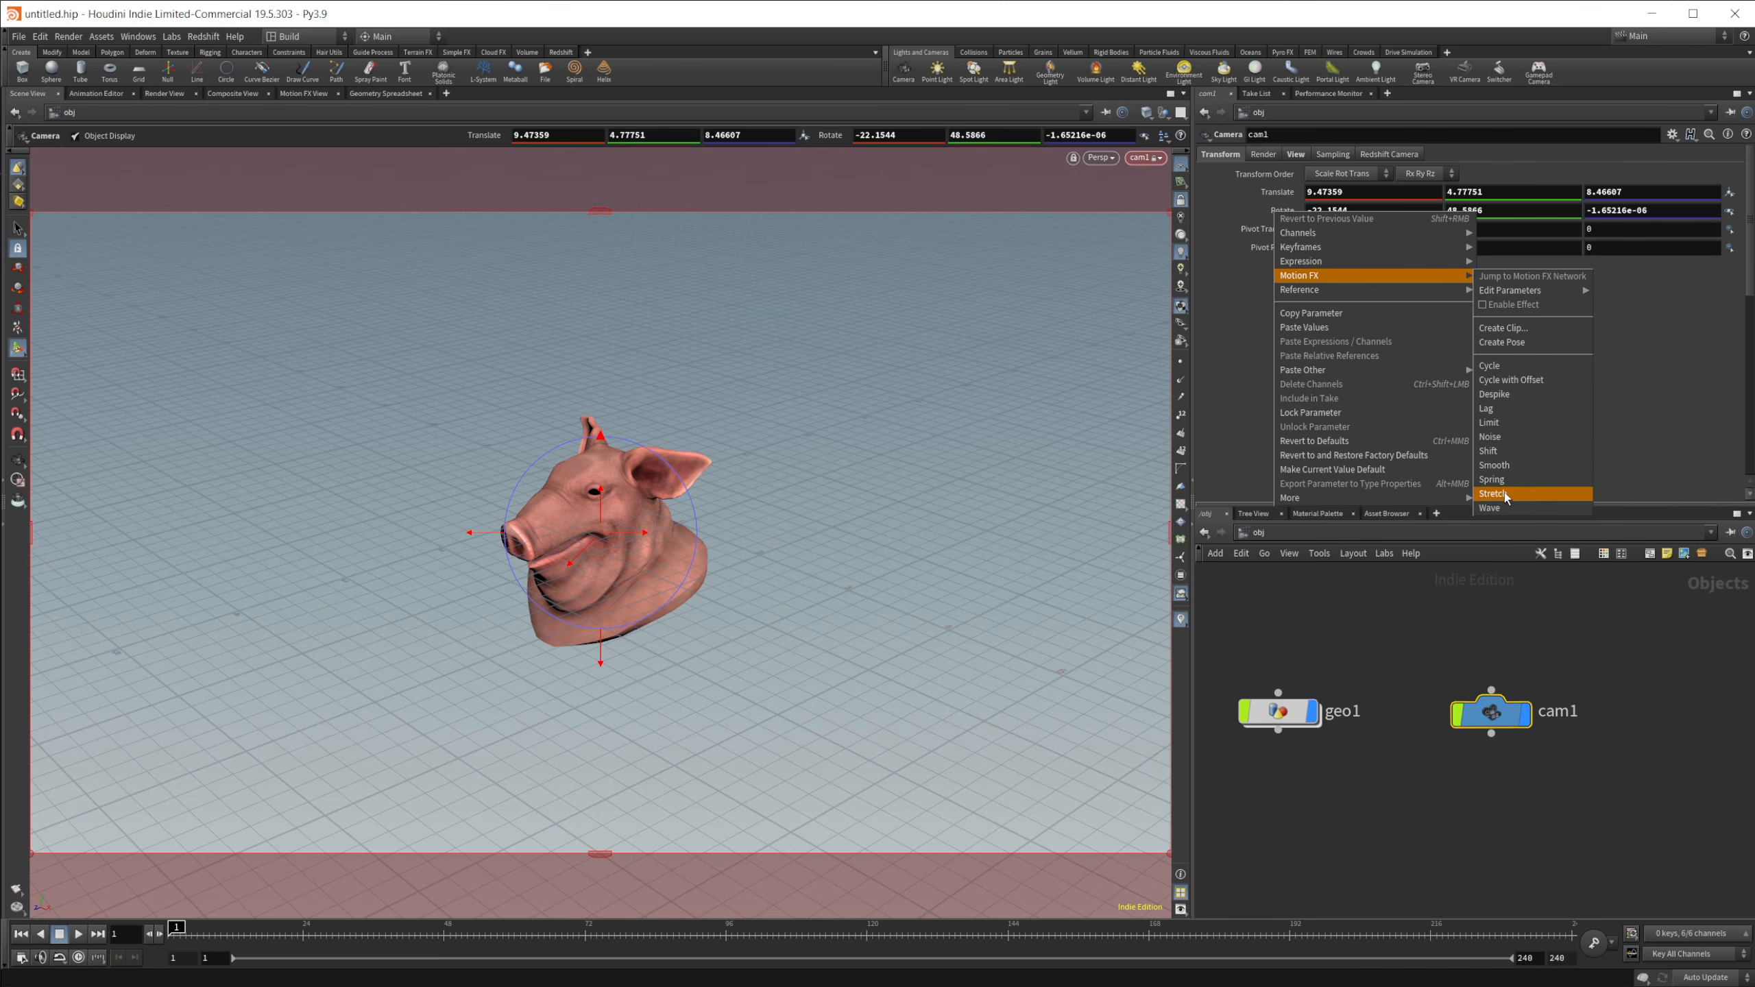
# Add a Noise motion effect to the camera's Rotate channels, then enlarge and reposition the floating effect window beside the pig head.
pyautogui.click(1502, 436)
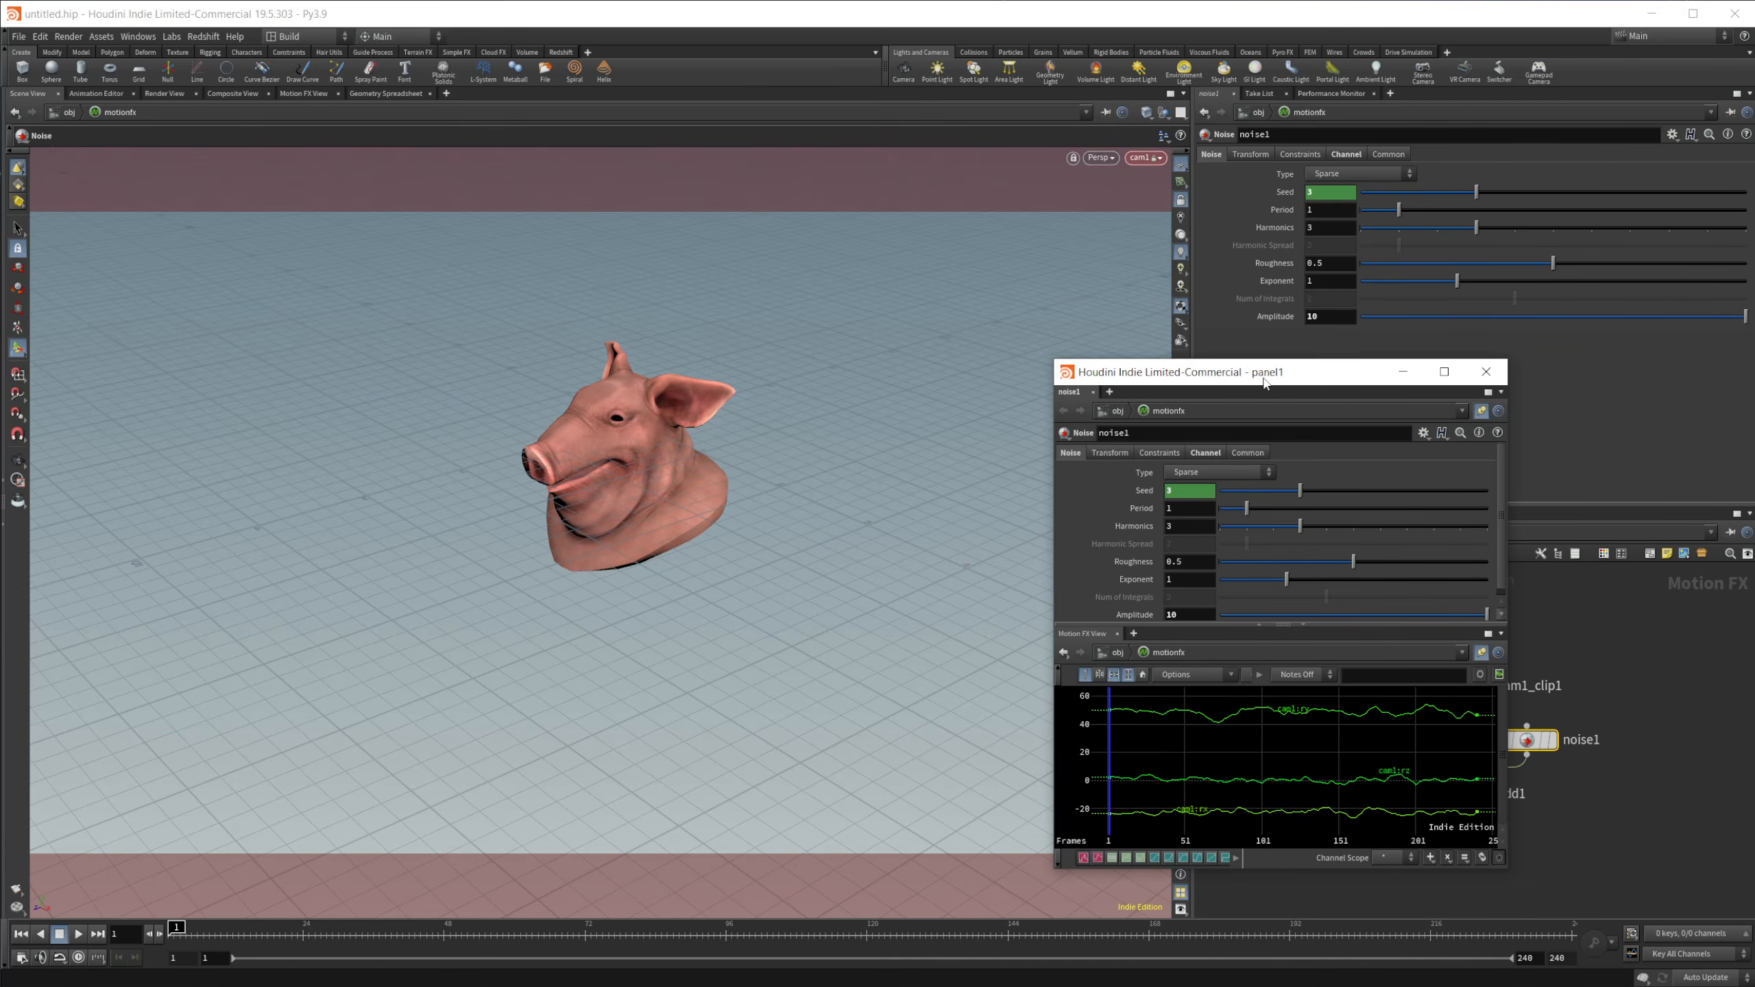
pyautogui.moveTo(1264, 383); pyautogui.dragTo(994, 231)
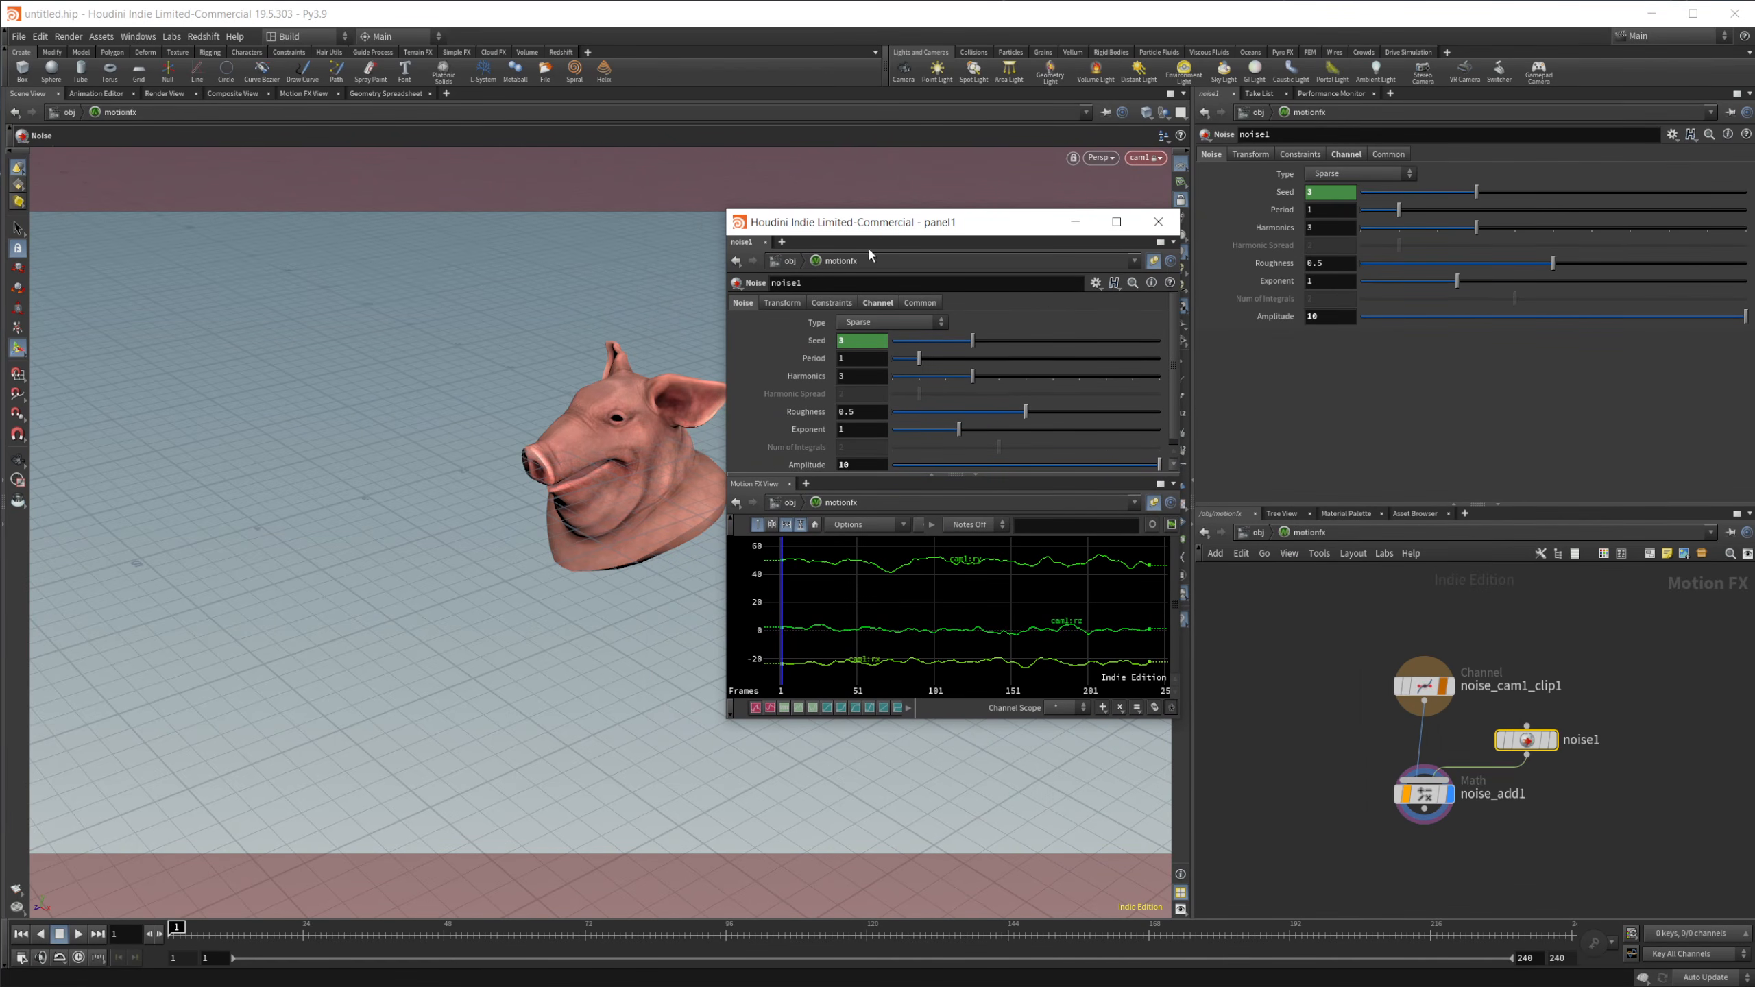
pyautogui.moveTo(1181, 721); pyautogui.dragTo(1408, 817)
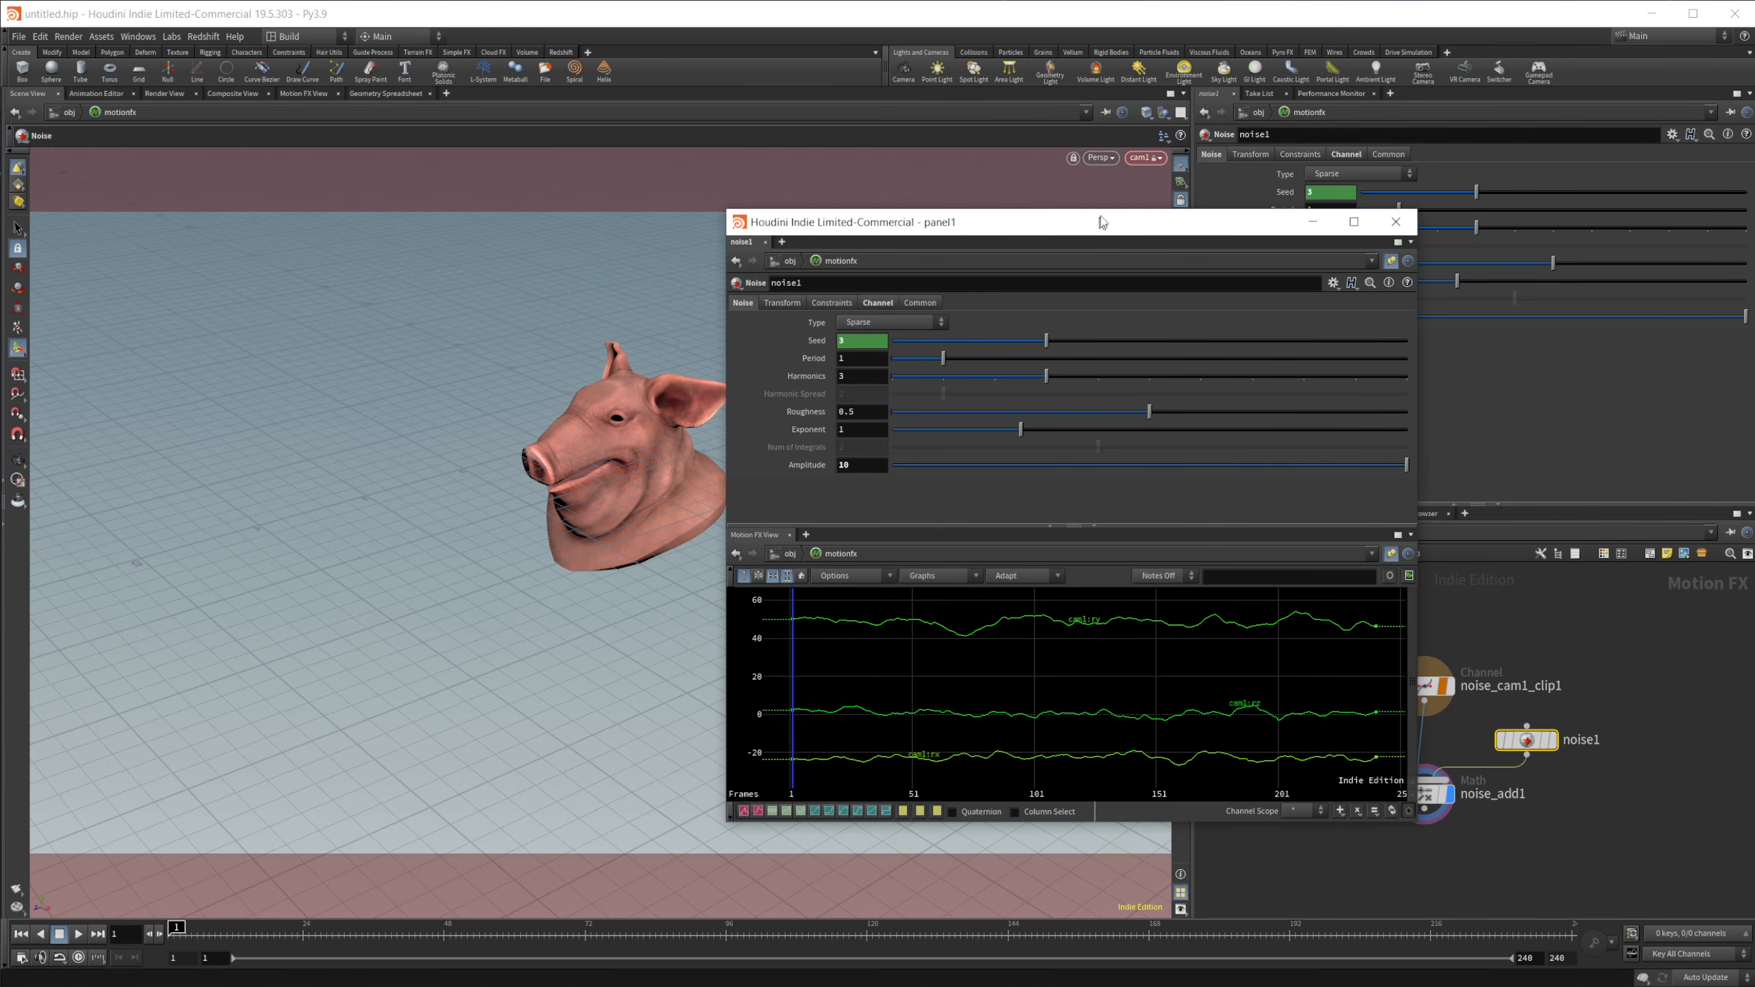
pyautogui.moveTo(1101, 221); pyautogui.dragTo(1195, 153)
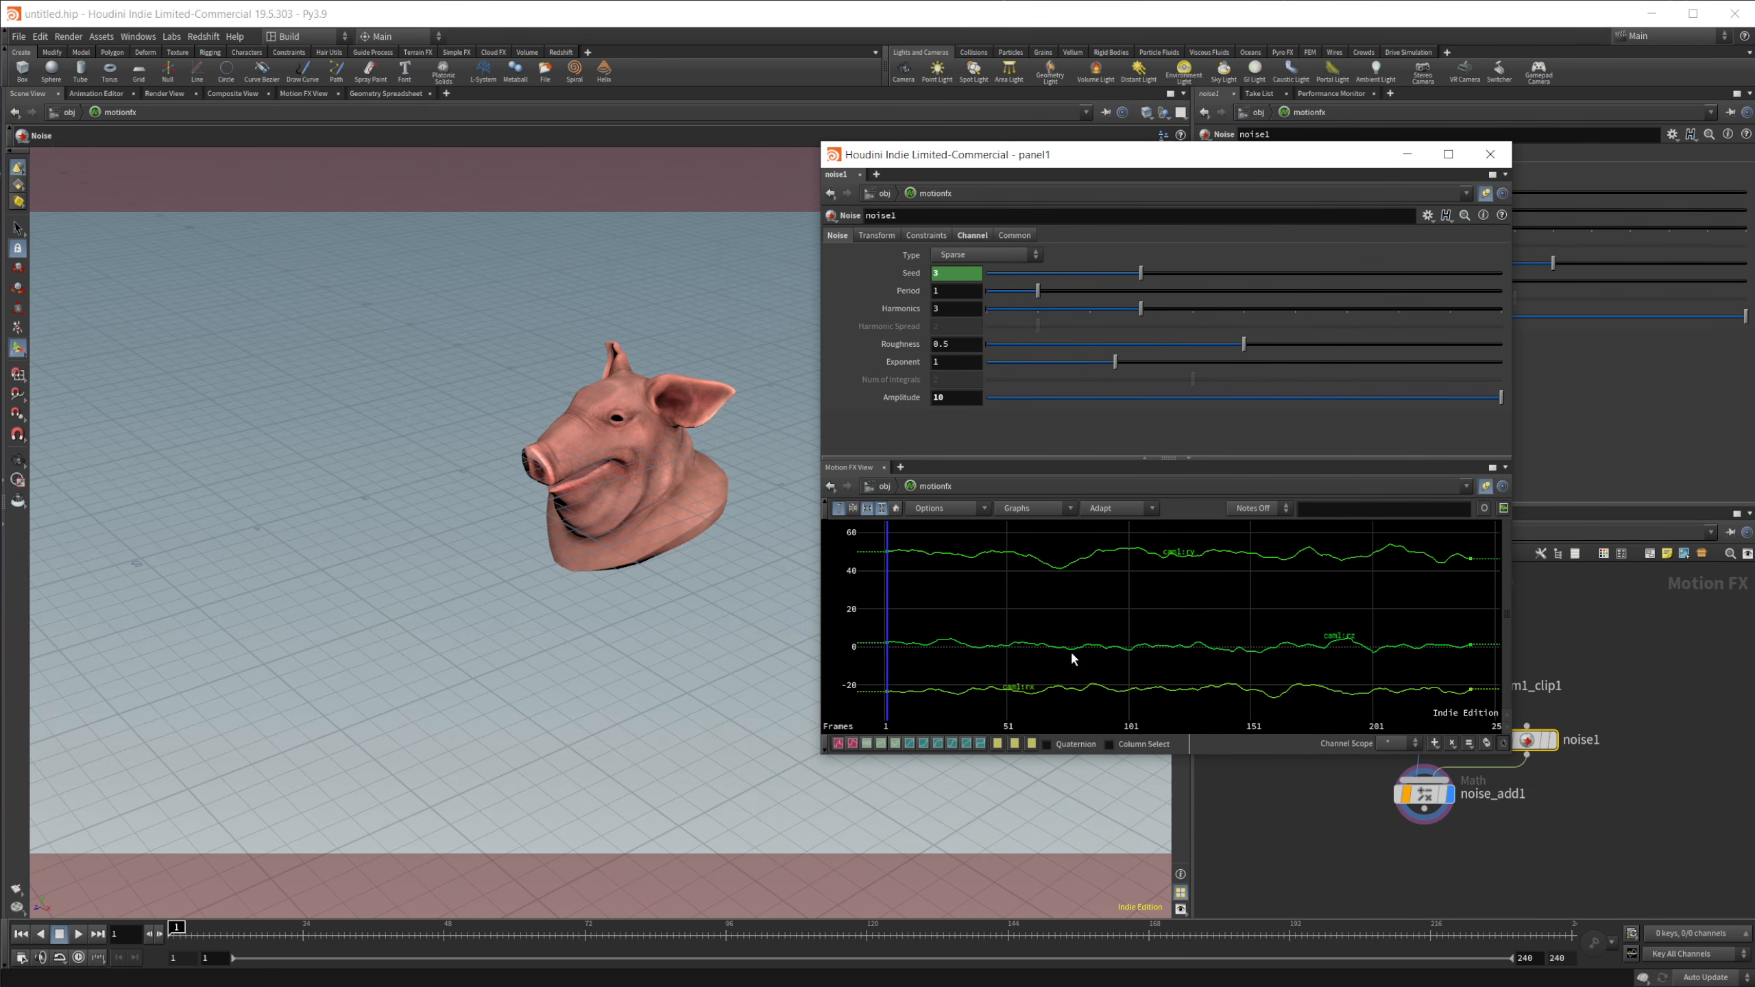
# Play back the camera noise in the viewport, stop it, and return to frame 1.
pyautogui.click(79, 934)
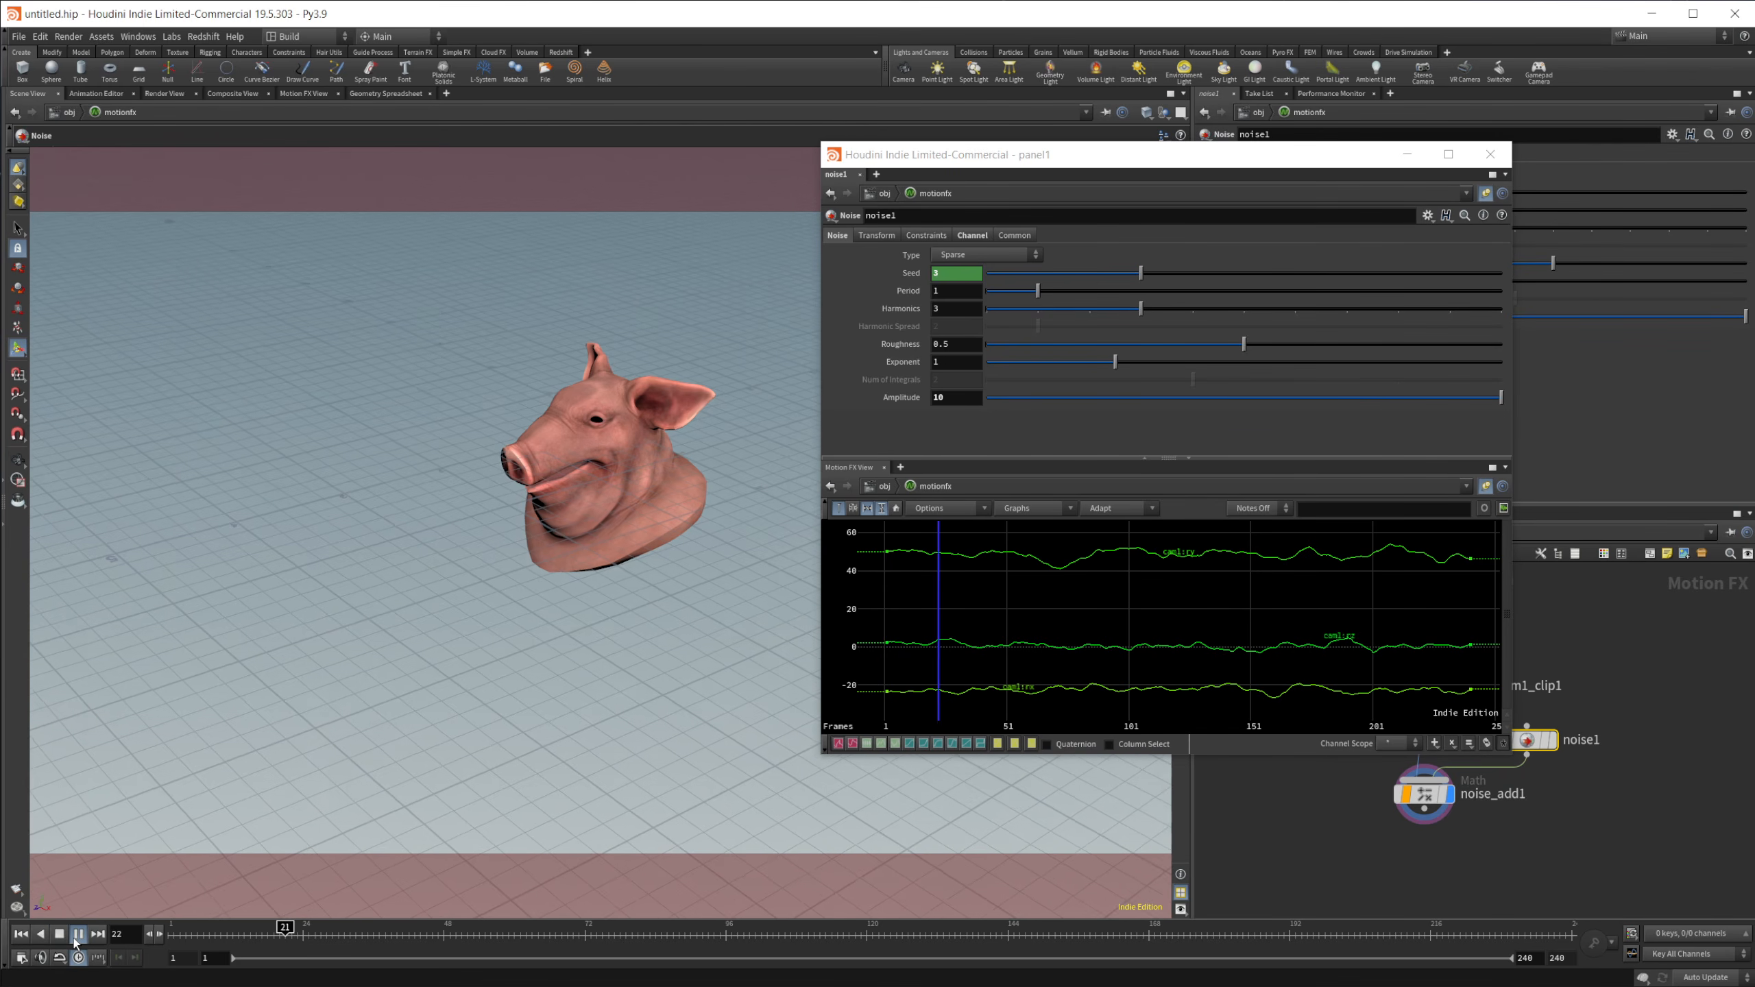
pyautogui.click(62, 936)
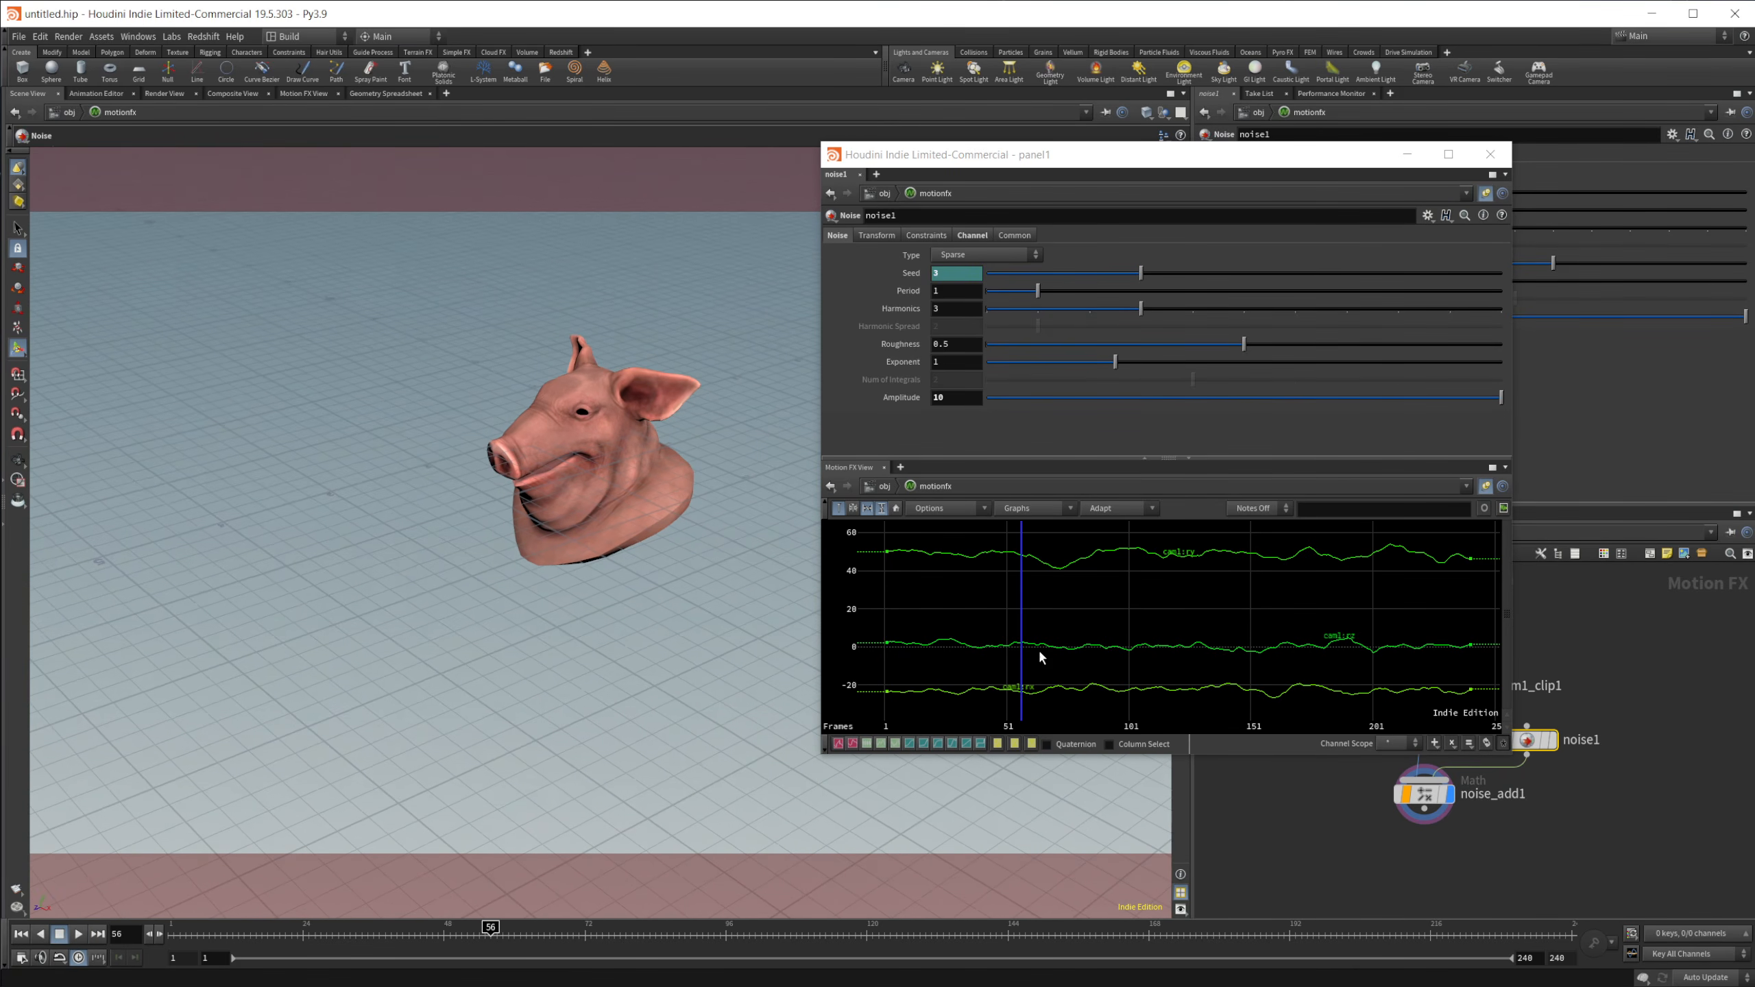
pyautogui.click(22, 935)
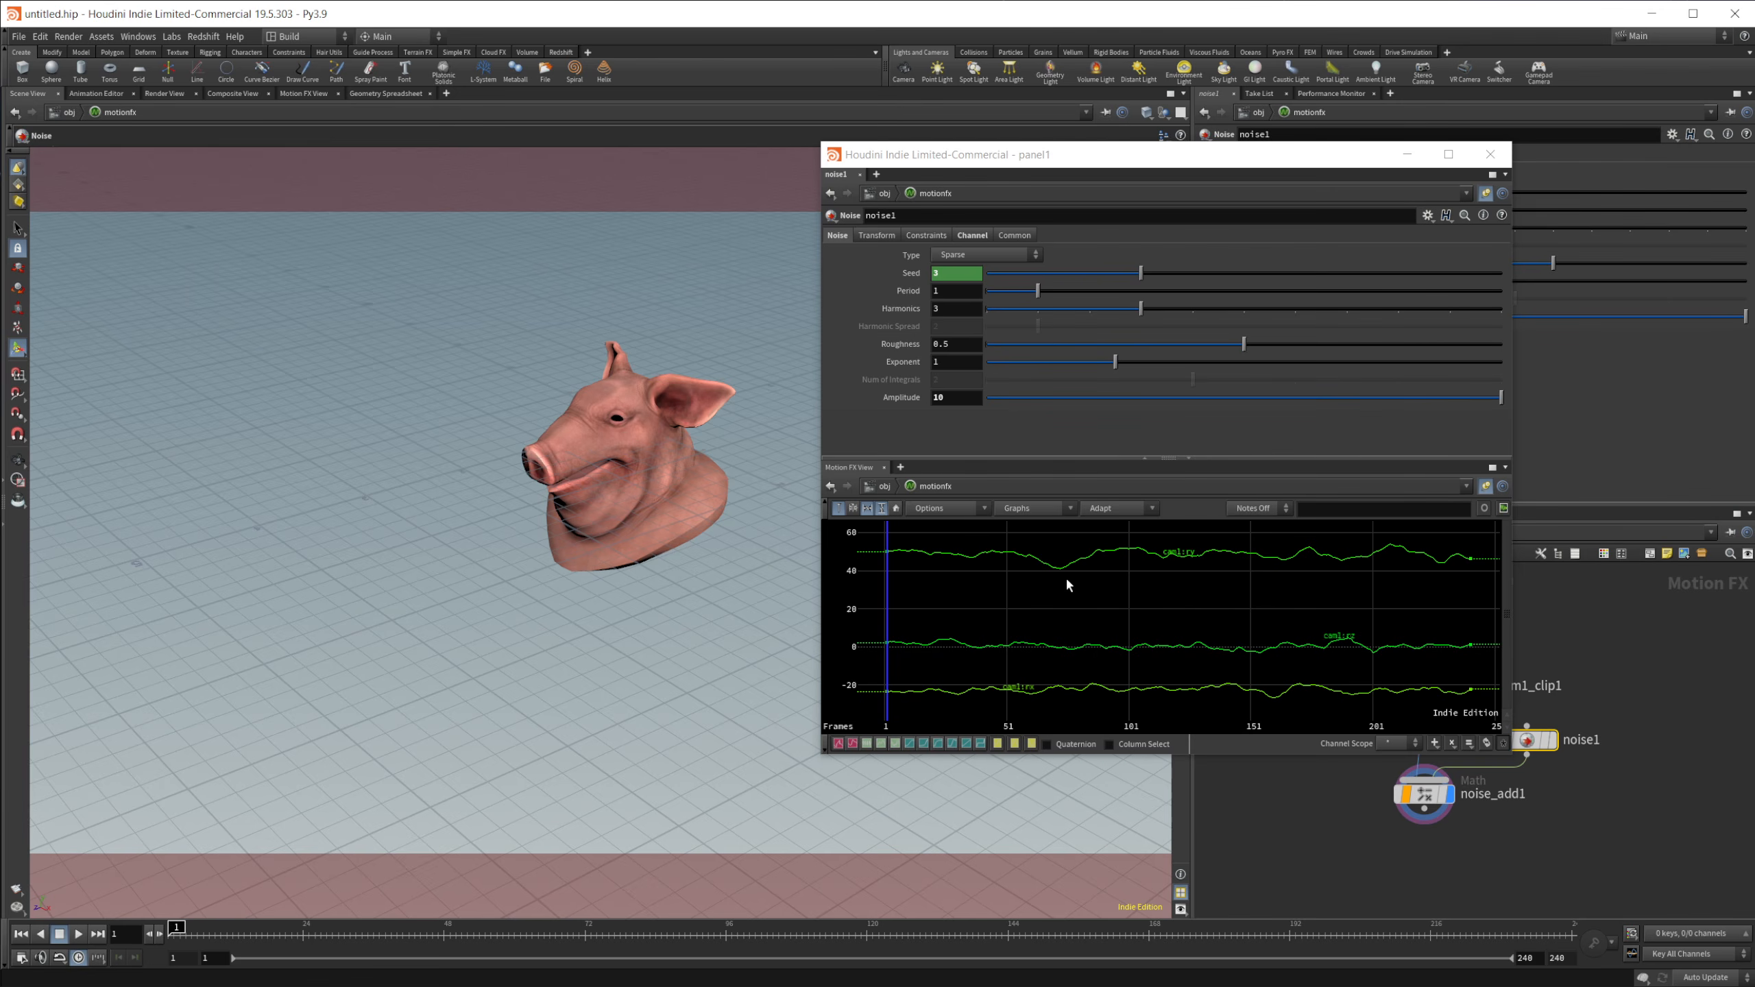
# Try the Hermite, Harmonic Summation and Brownian noise types, and preview the Brownian camera motion.
pyautogui.click(990, 254)
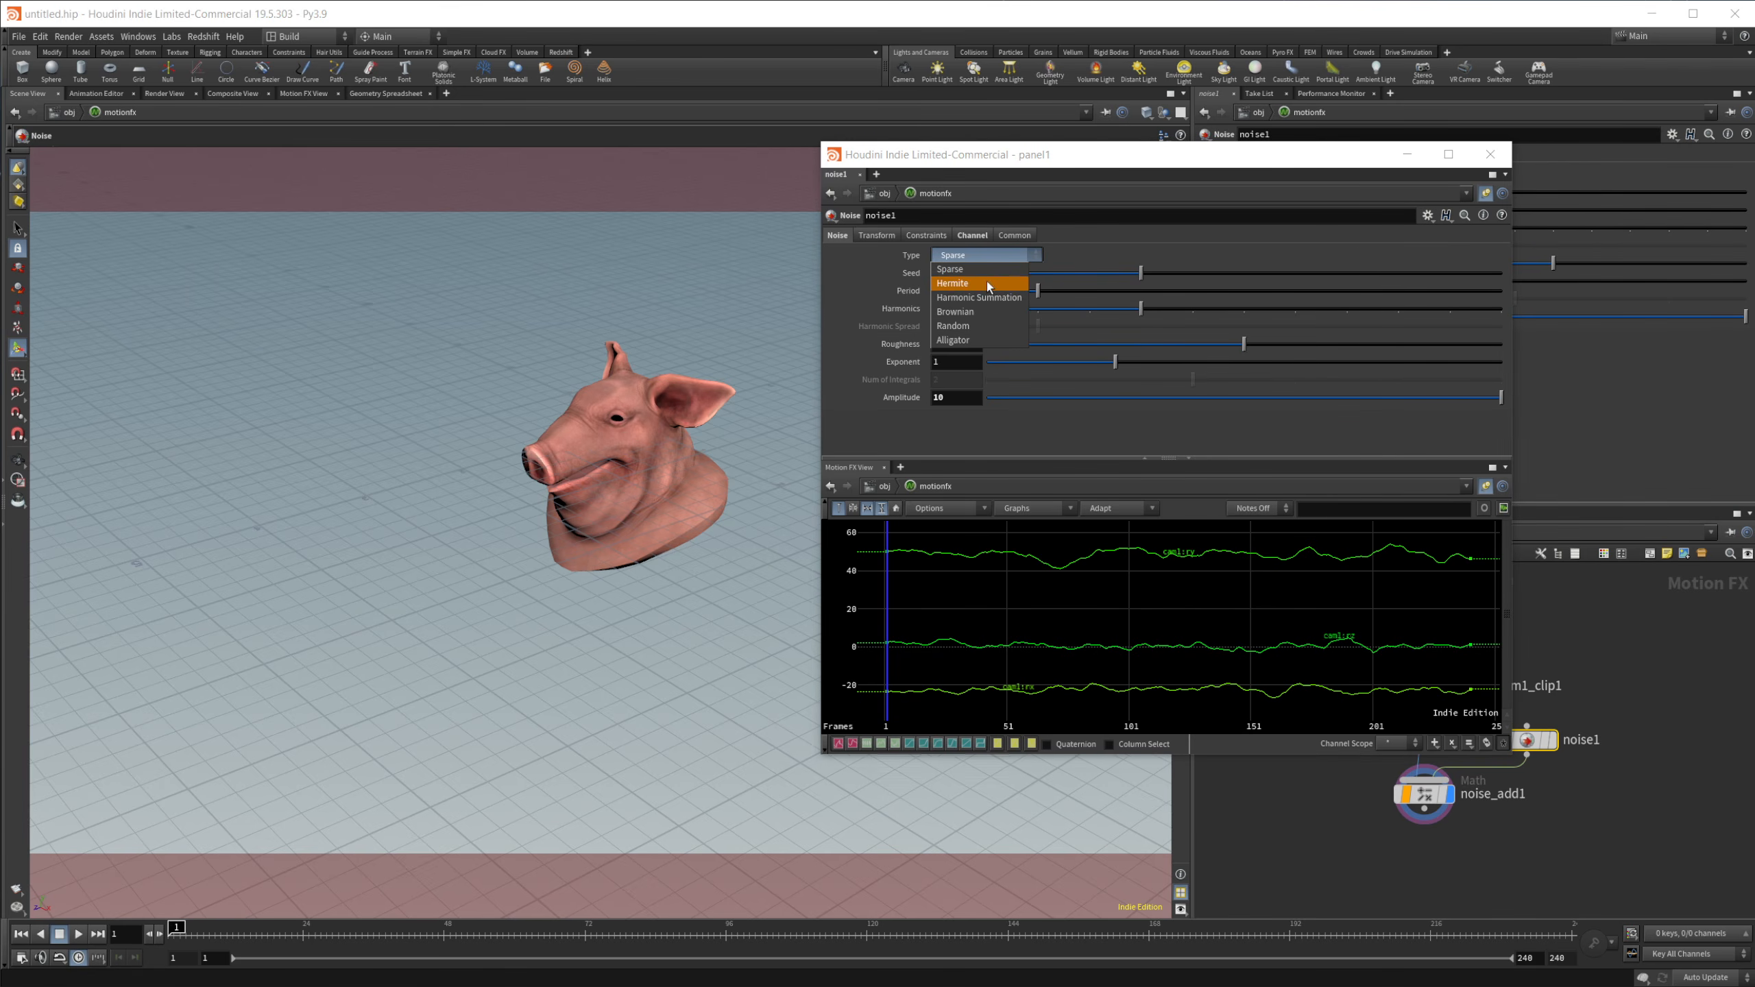
pyautogui.click(987, 282)
pyautogui.click(982, 256)
pyautogui.click(979, 298)
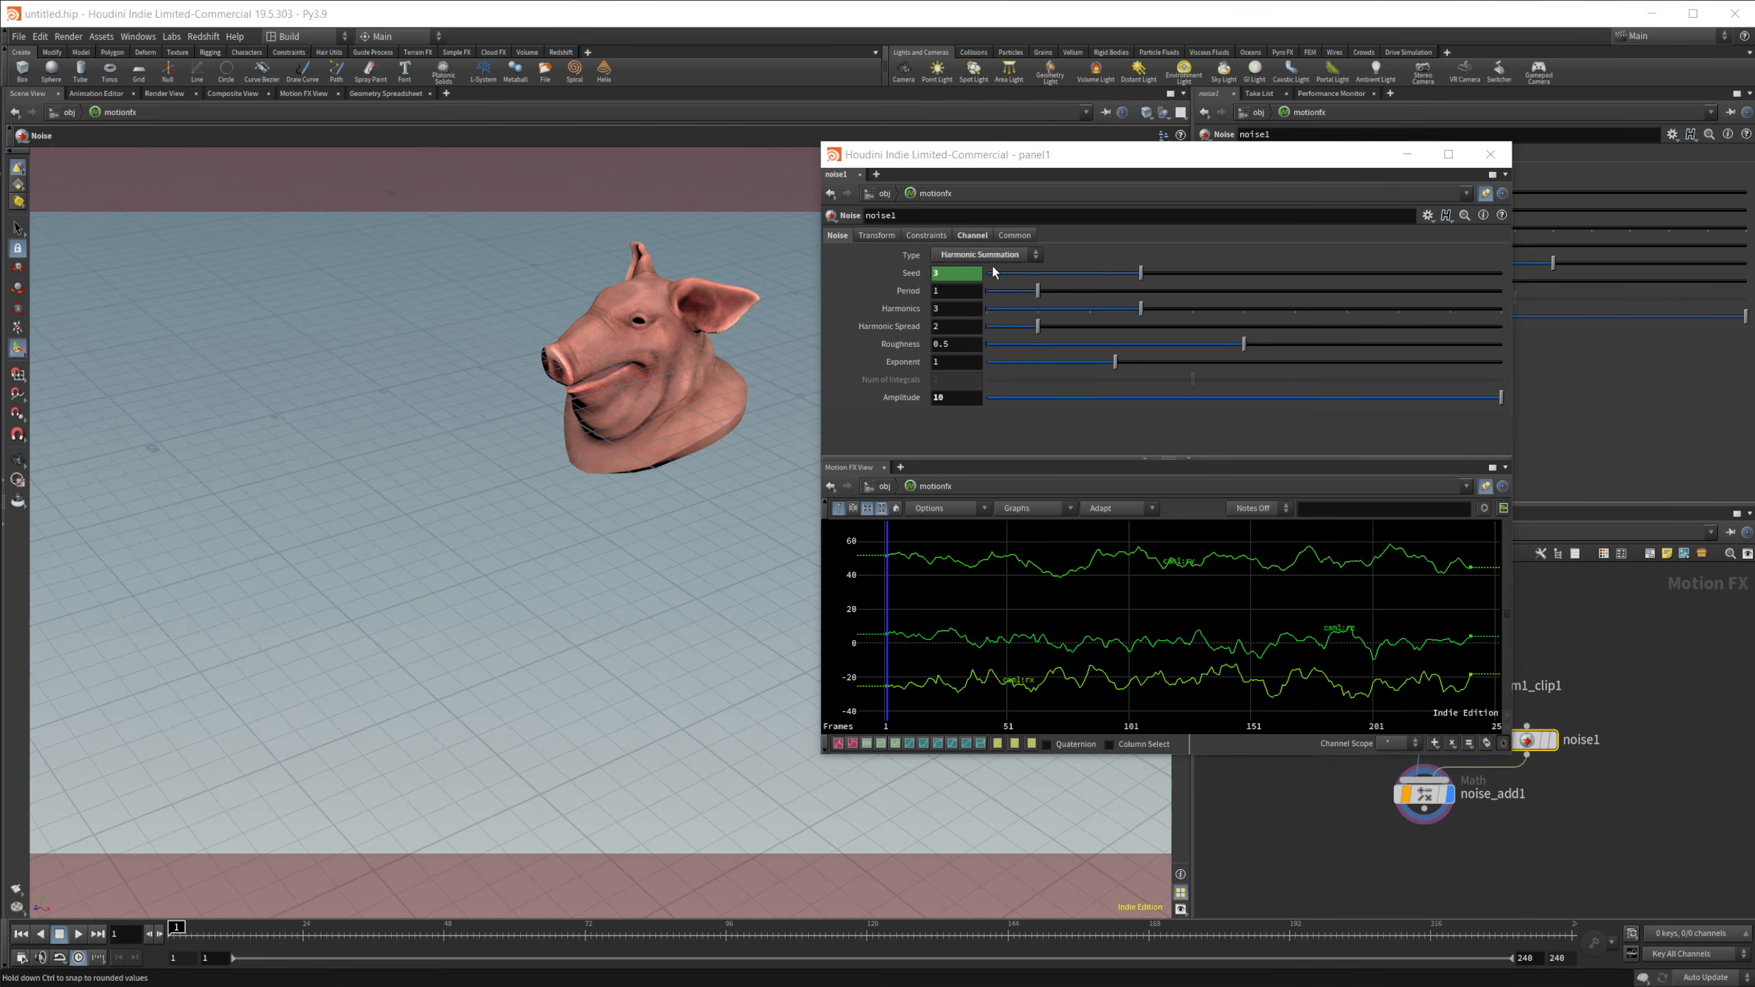
pyautogui.click(982, 255)
pyautogui.click(967, 312)
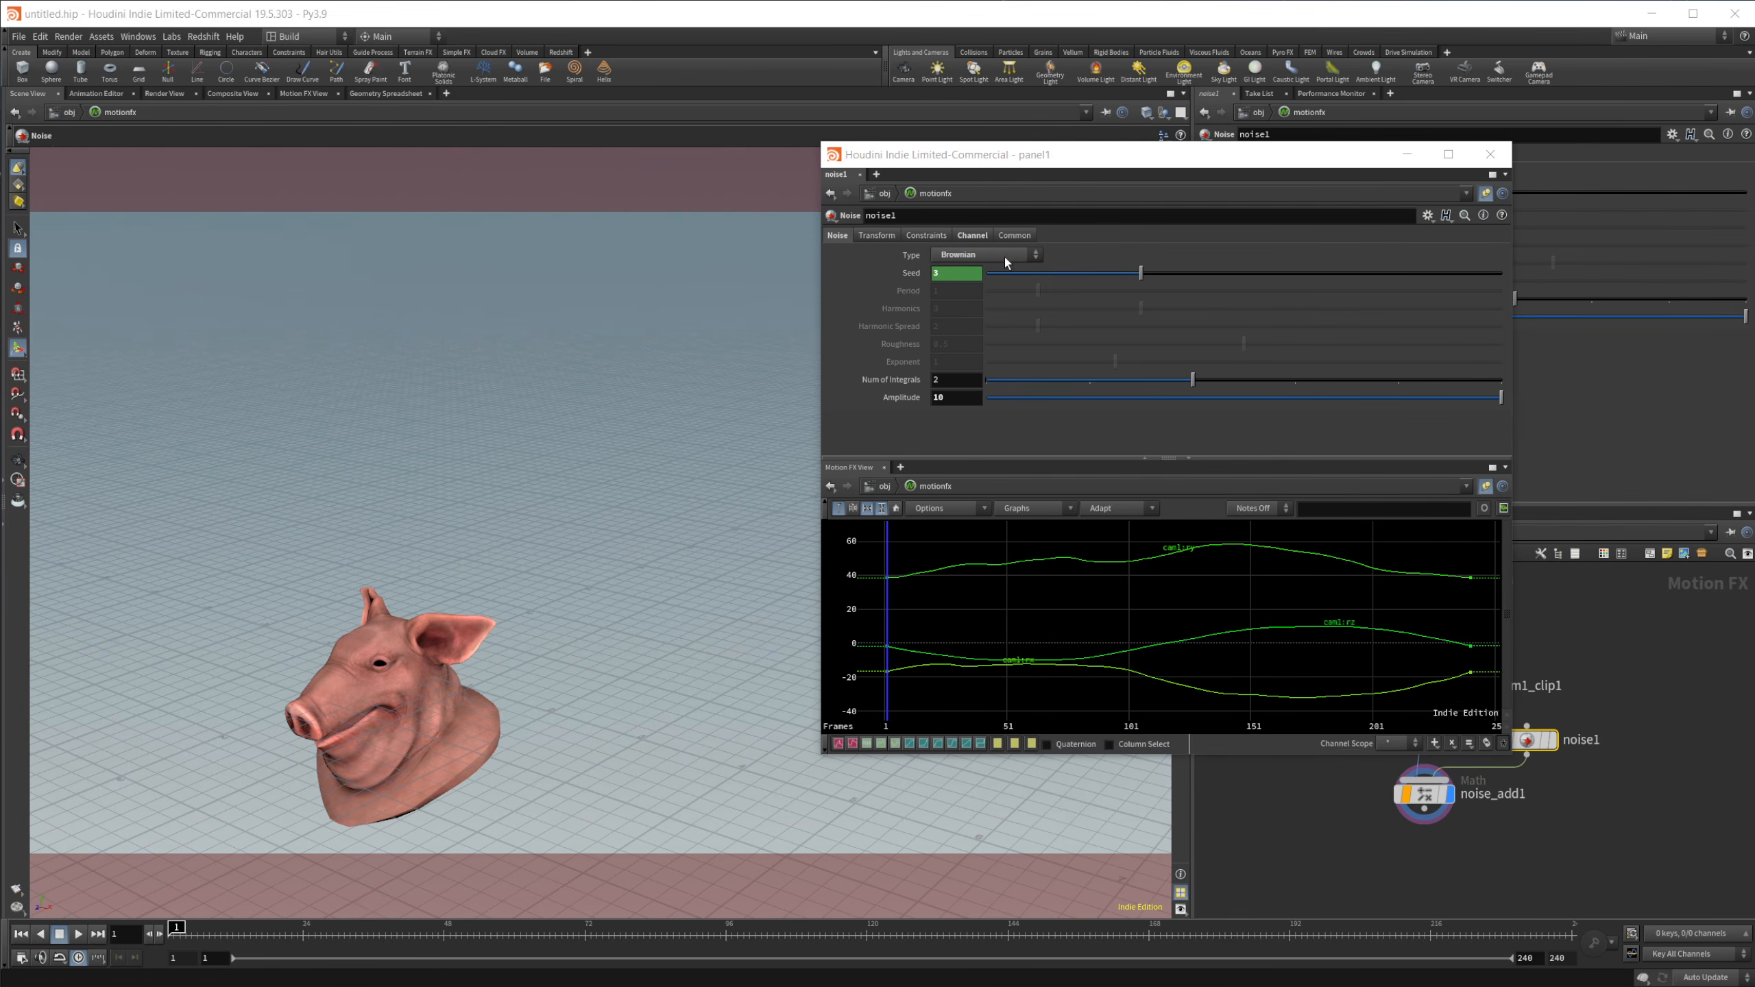
pyautogui.click(80, 933)
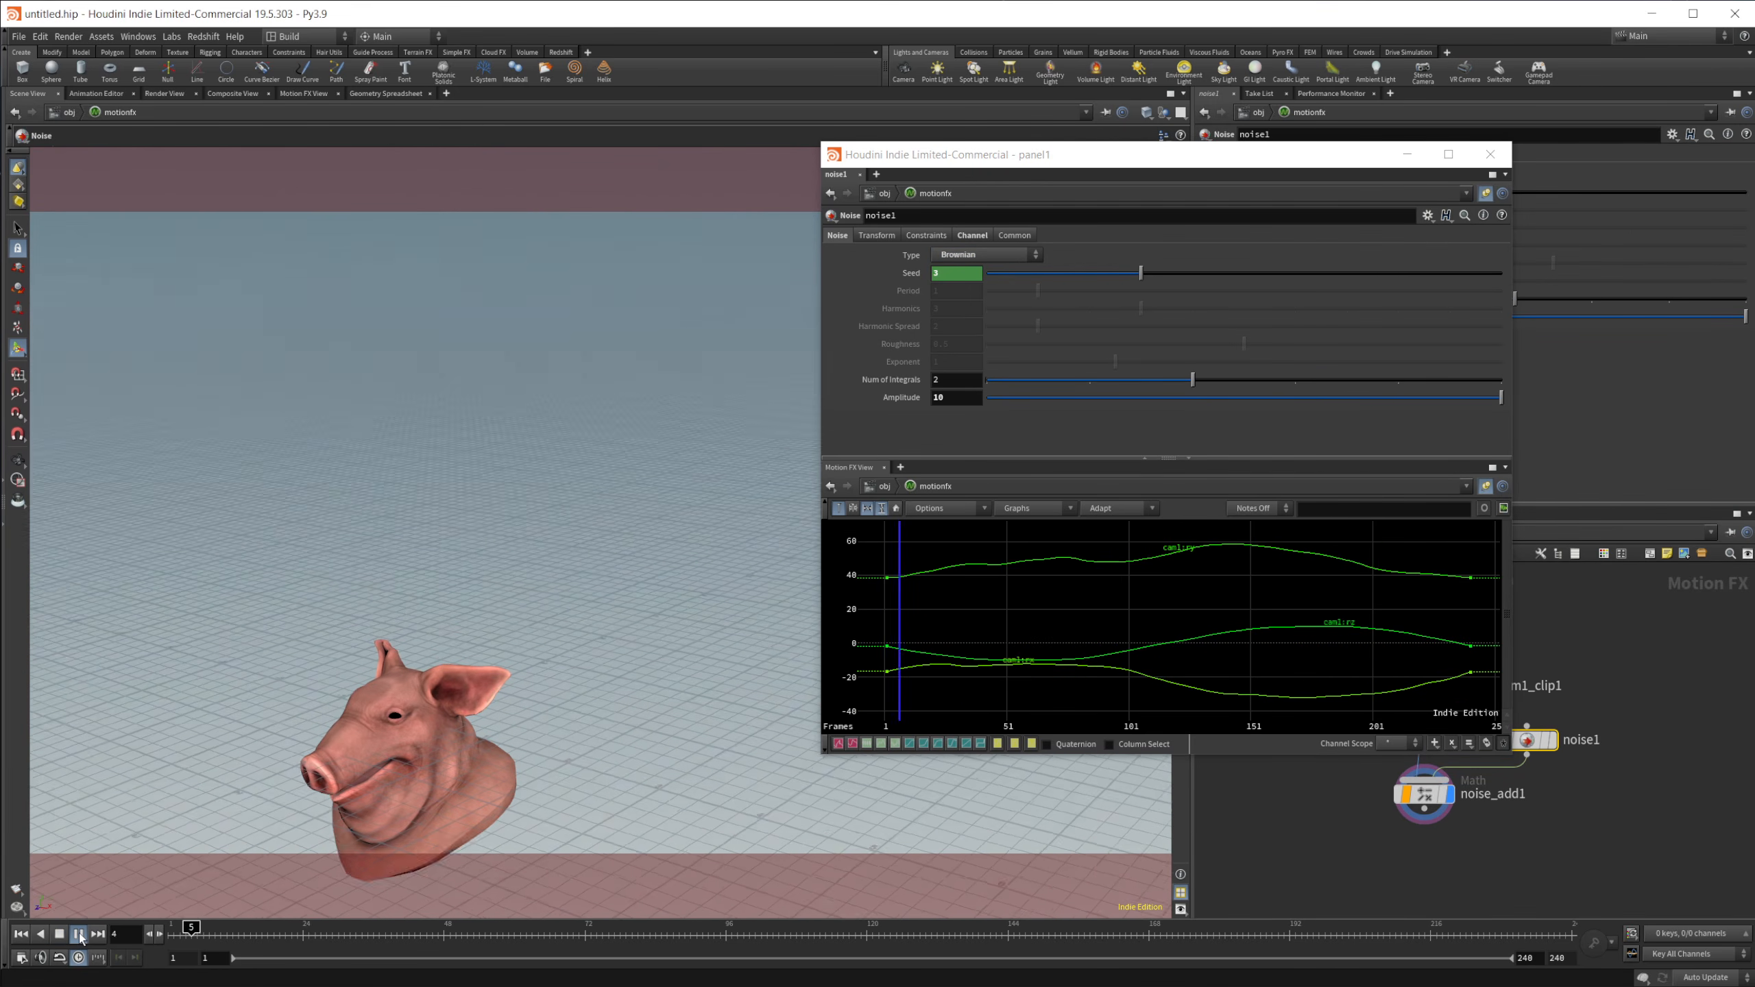
pyautogui.click(61, 933)
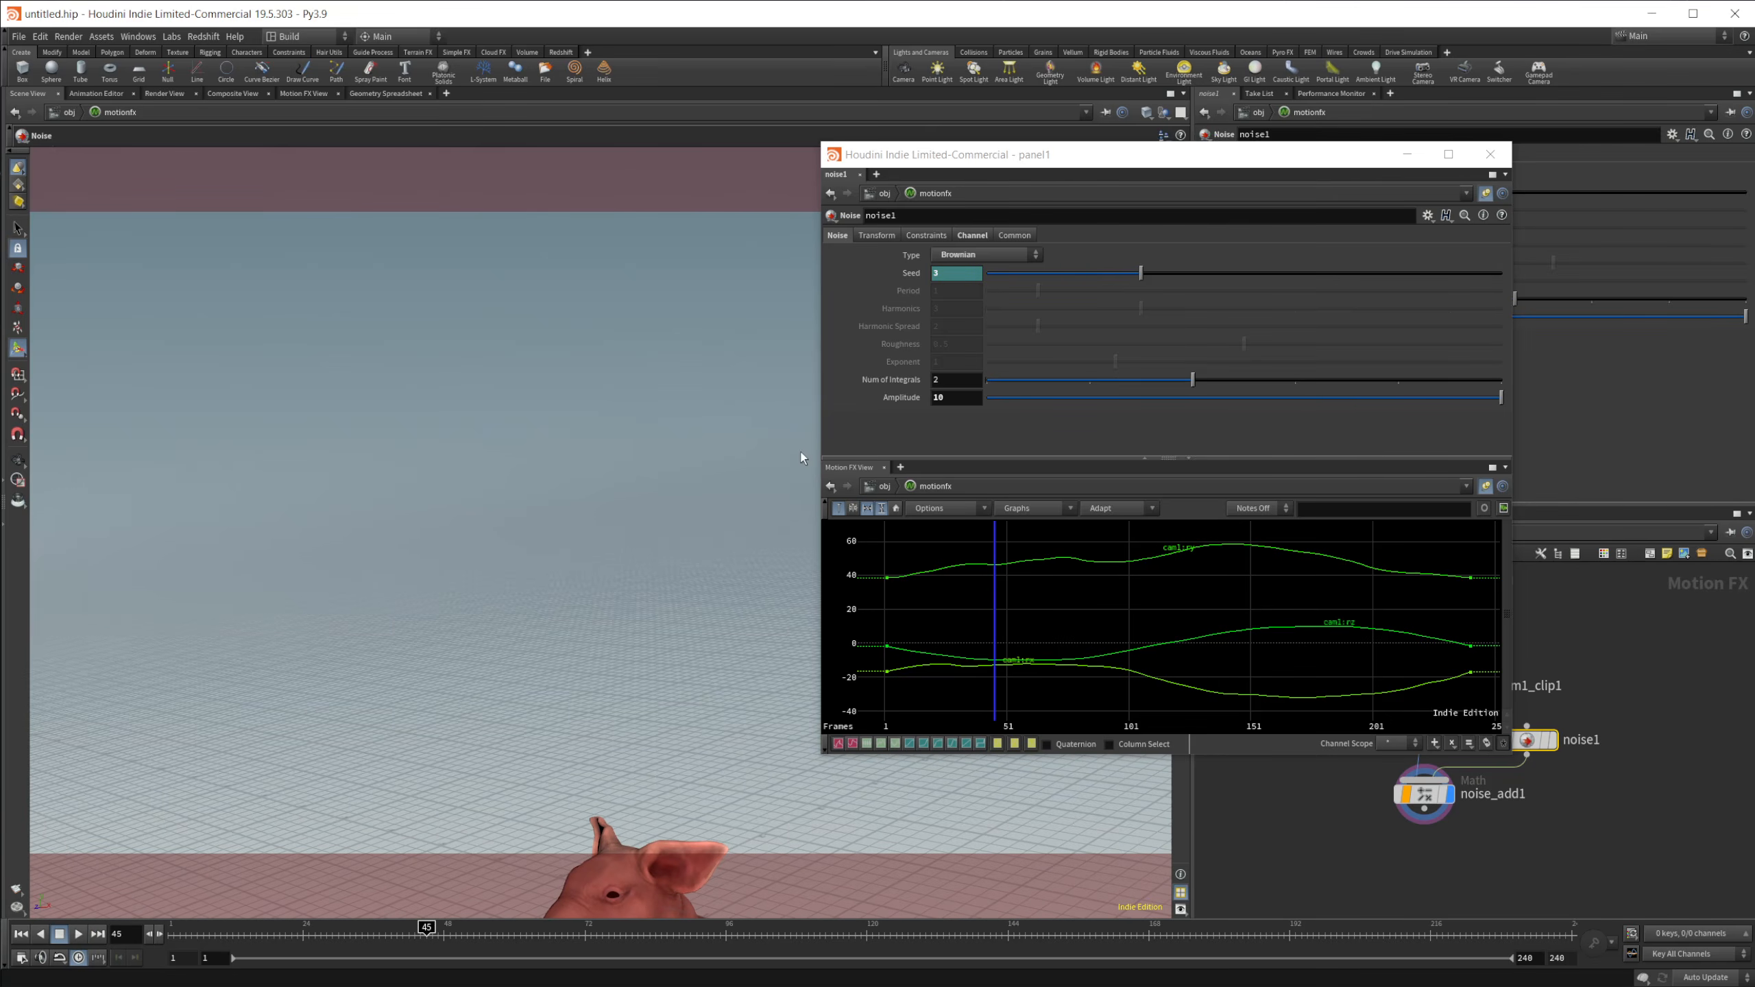
# Lower the Brownian noise's Amplitude to 0.81, play back the camera motion, and return to frame 1.
pyautogui.moveTo(1150, 401); pyautogui.dragTo(1030, 412)
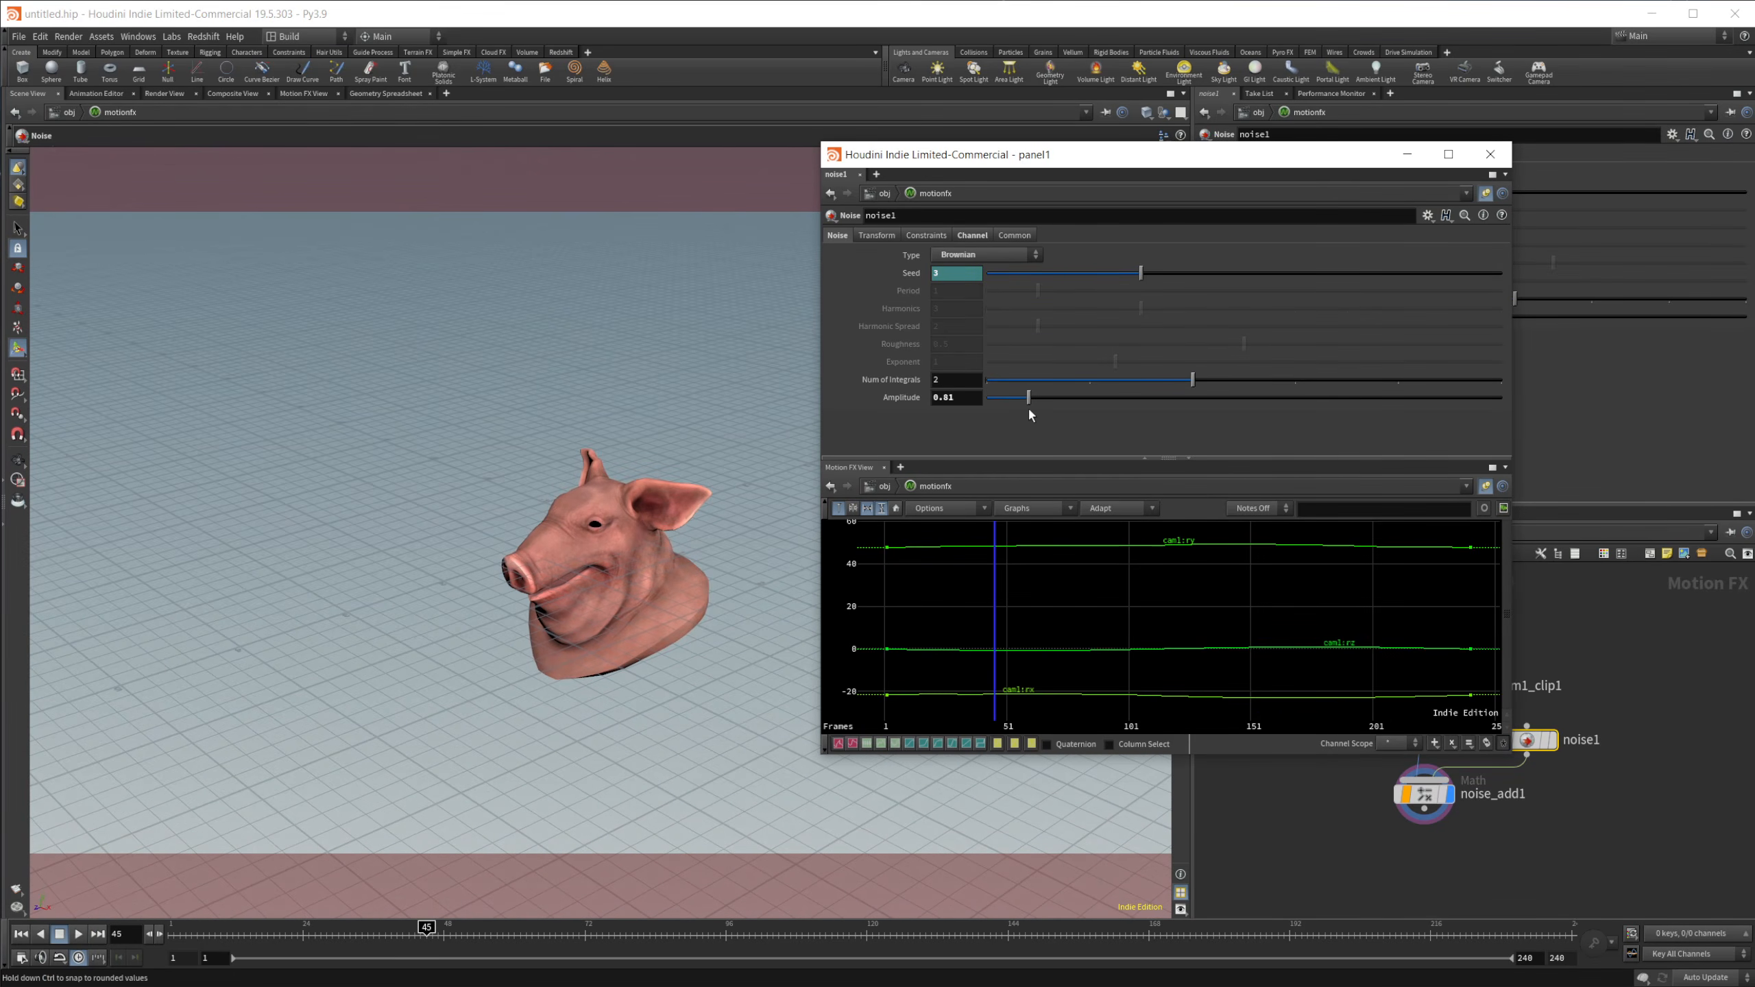
pyautogui.click(21, 933)
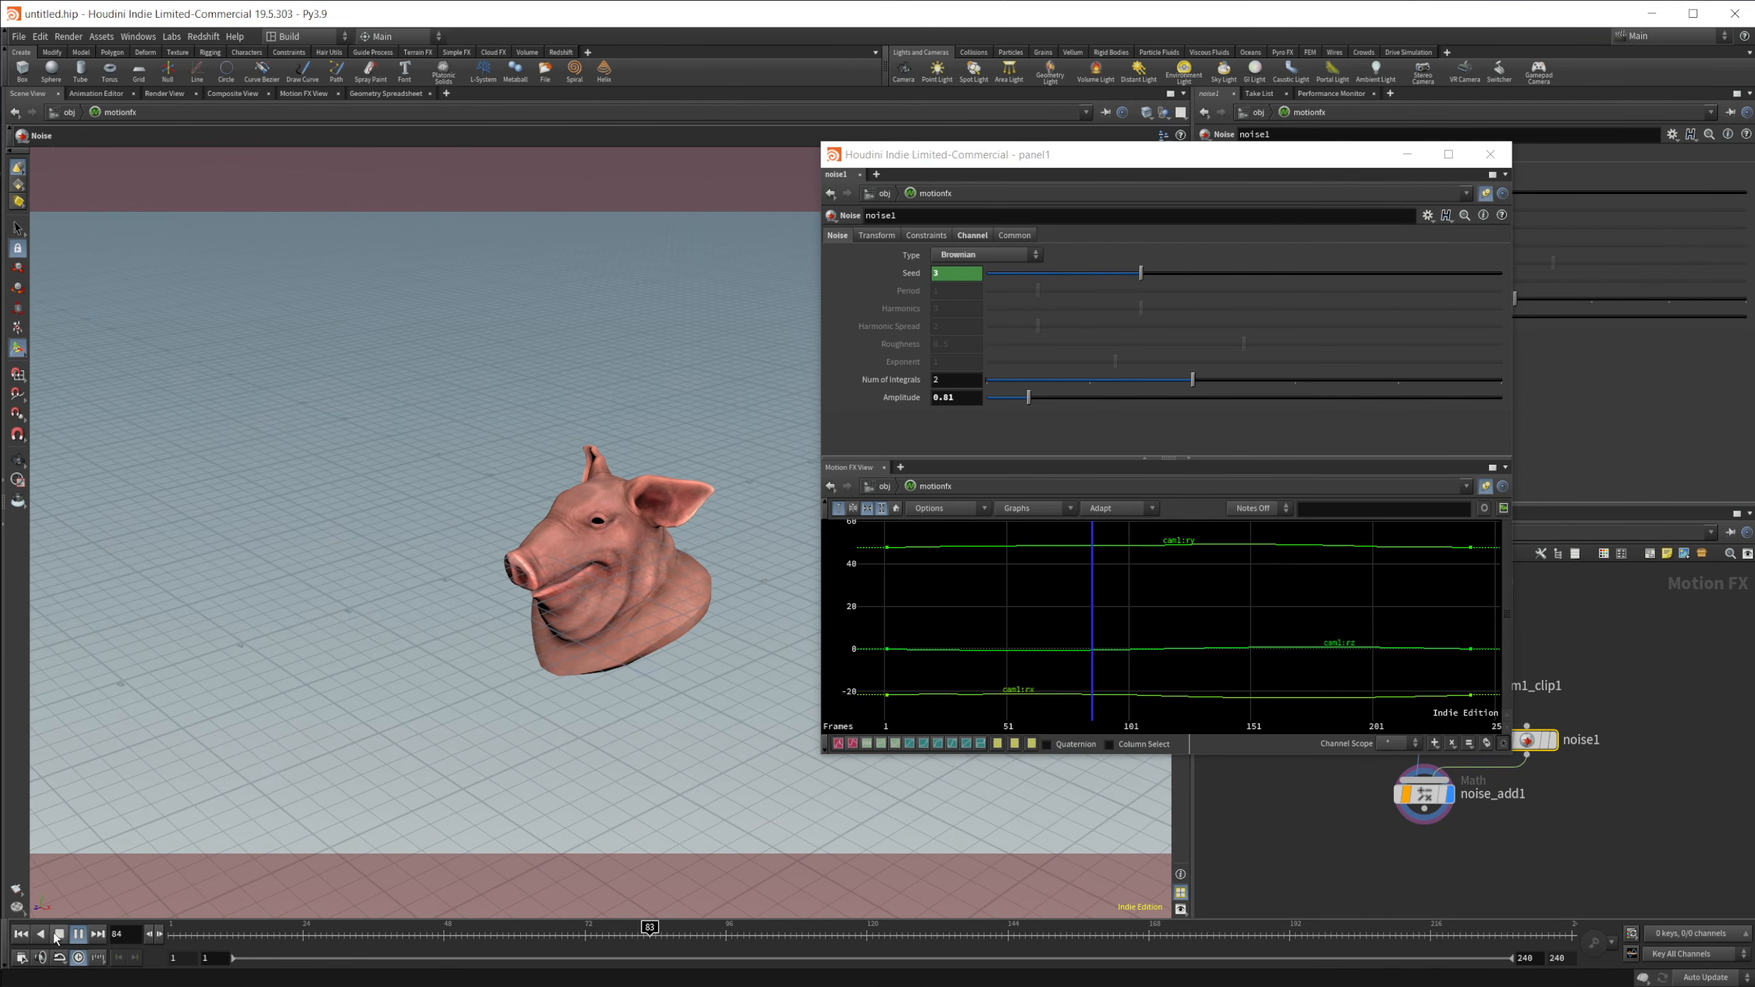
pyautogui.click(59, 934)
pyautogui.click(22, 936)
# Set the noise type back to Sparse and raise its Amplitude to 10.
pyautogui.click(1011, 257)
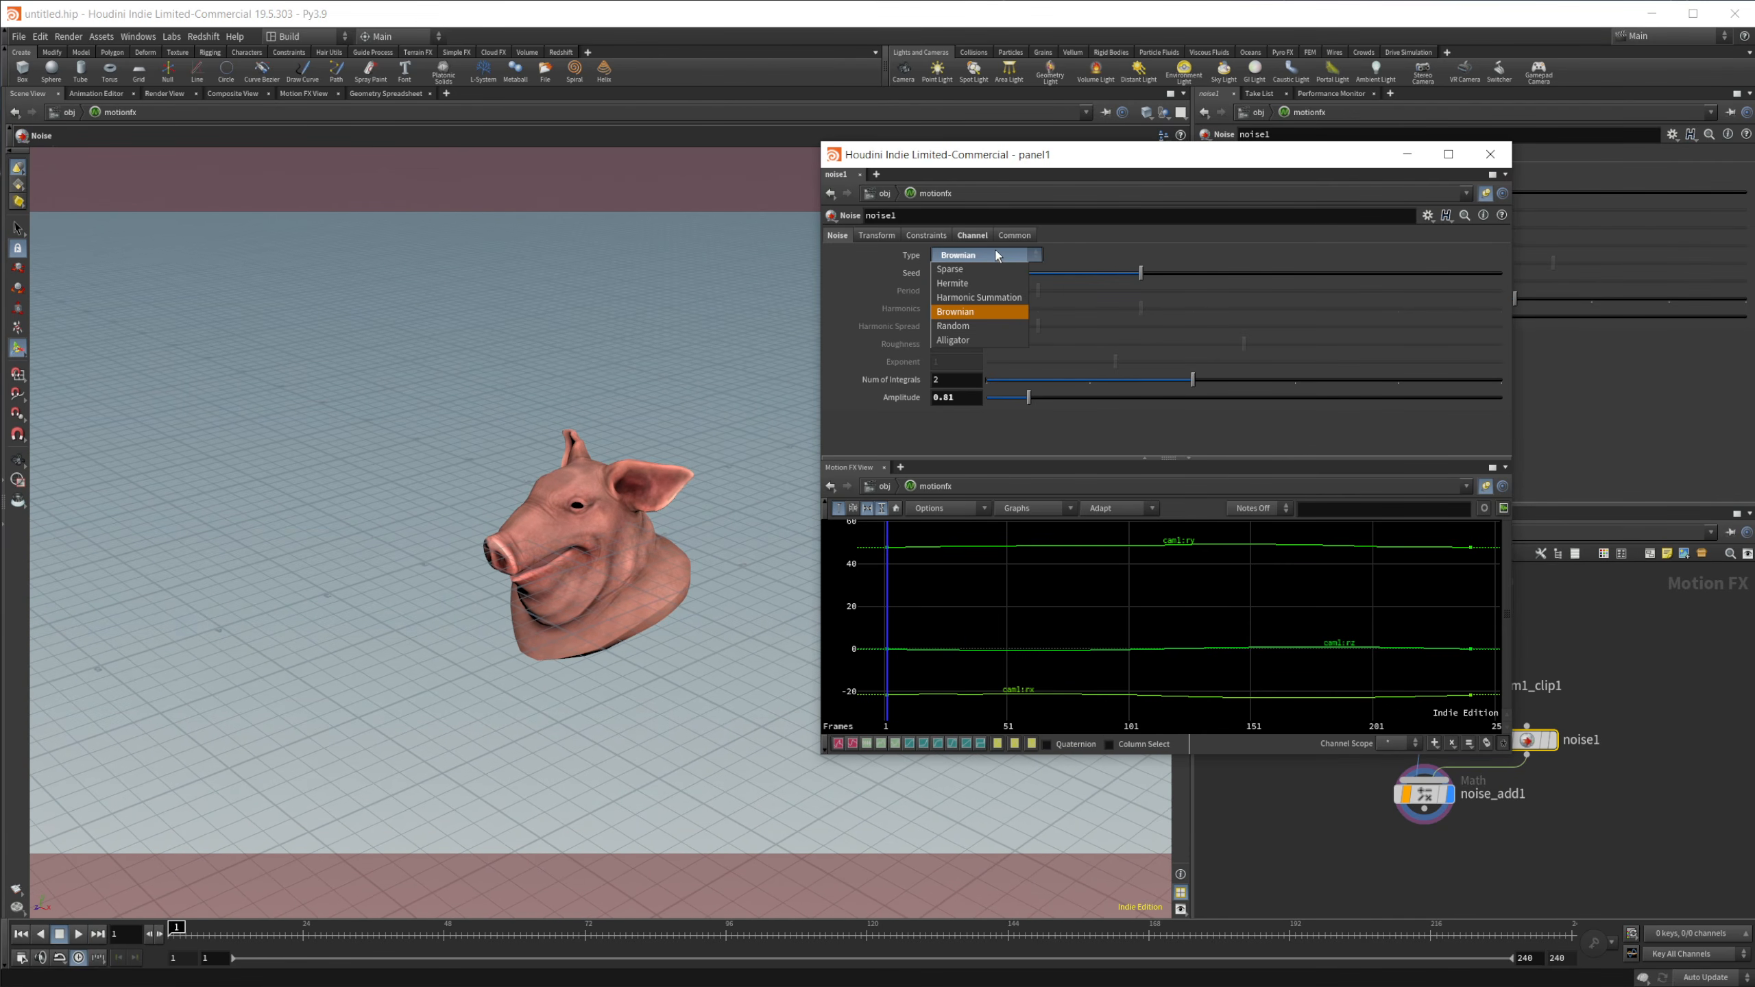
pyautogui.click(957, 269)
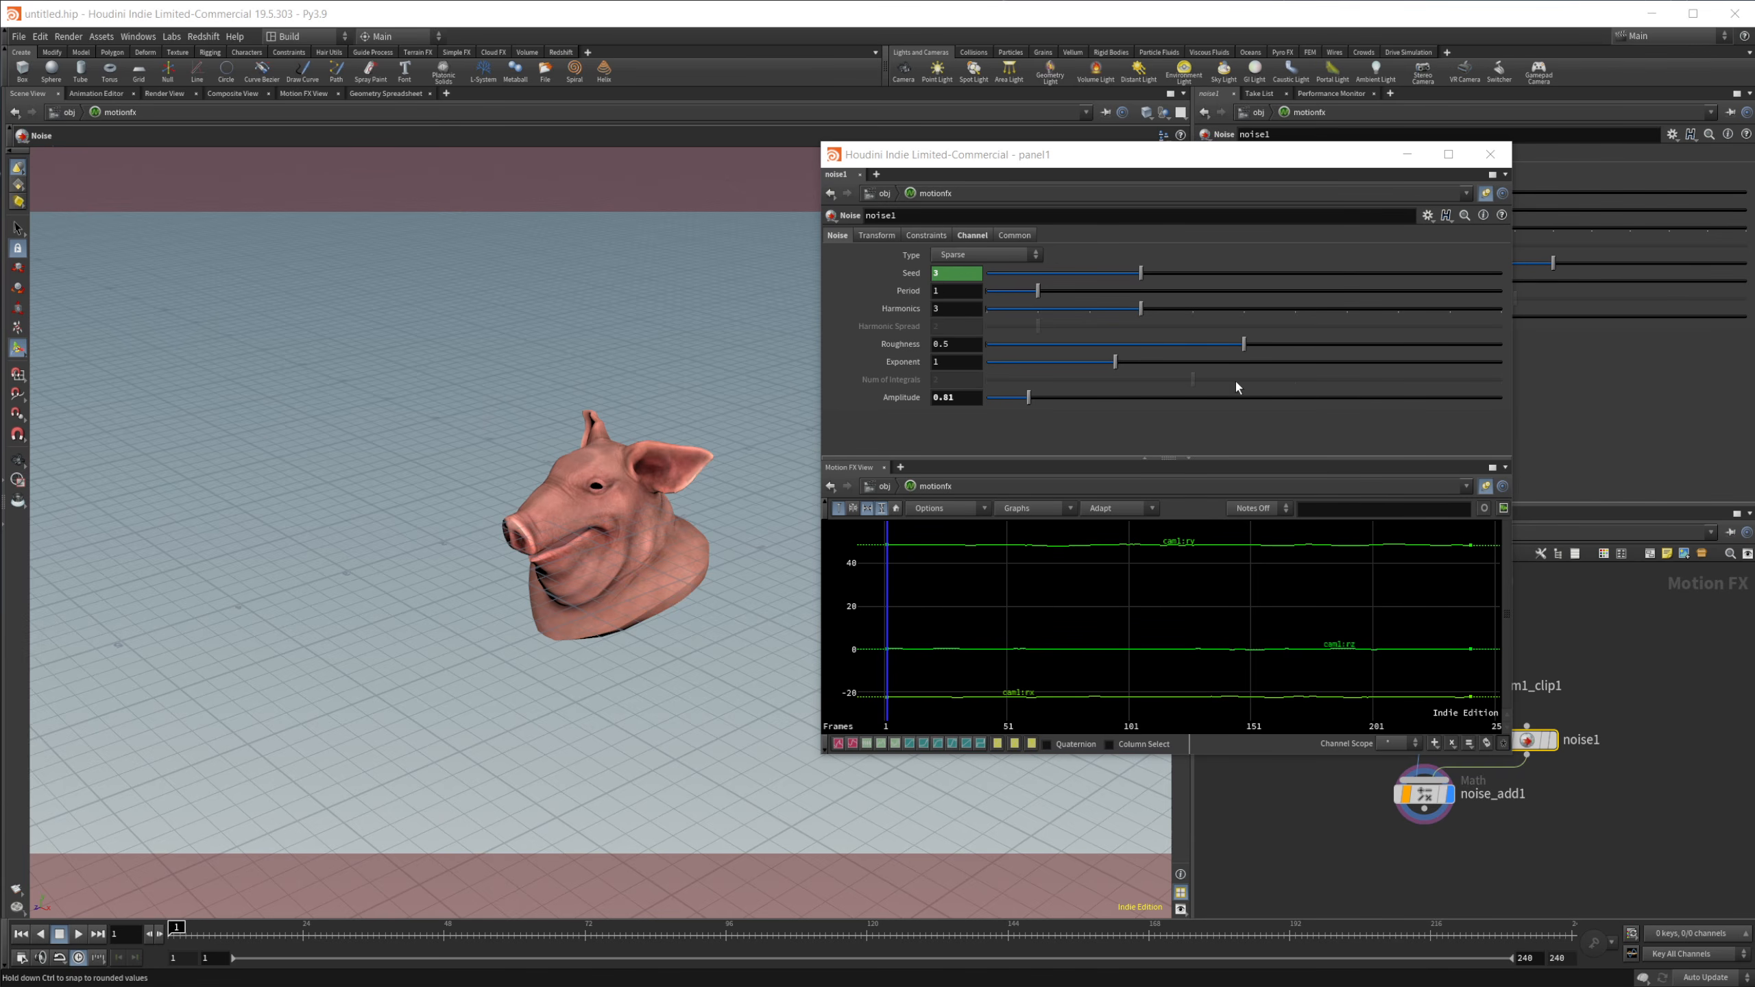
pyautogui.moveTo(1052, 406); pyautogui.dragTo(1553, 408)
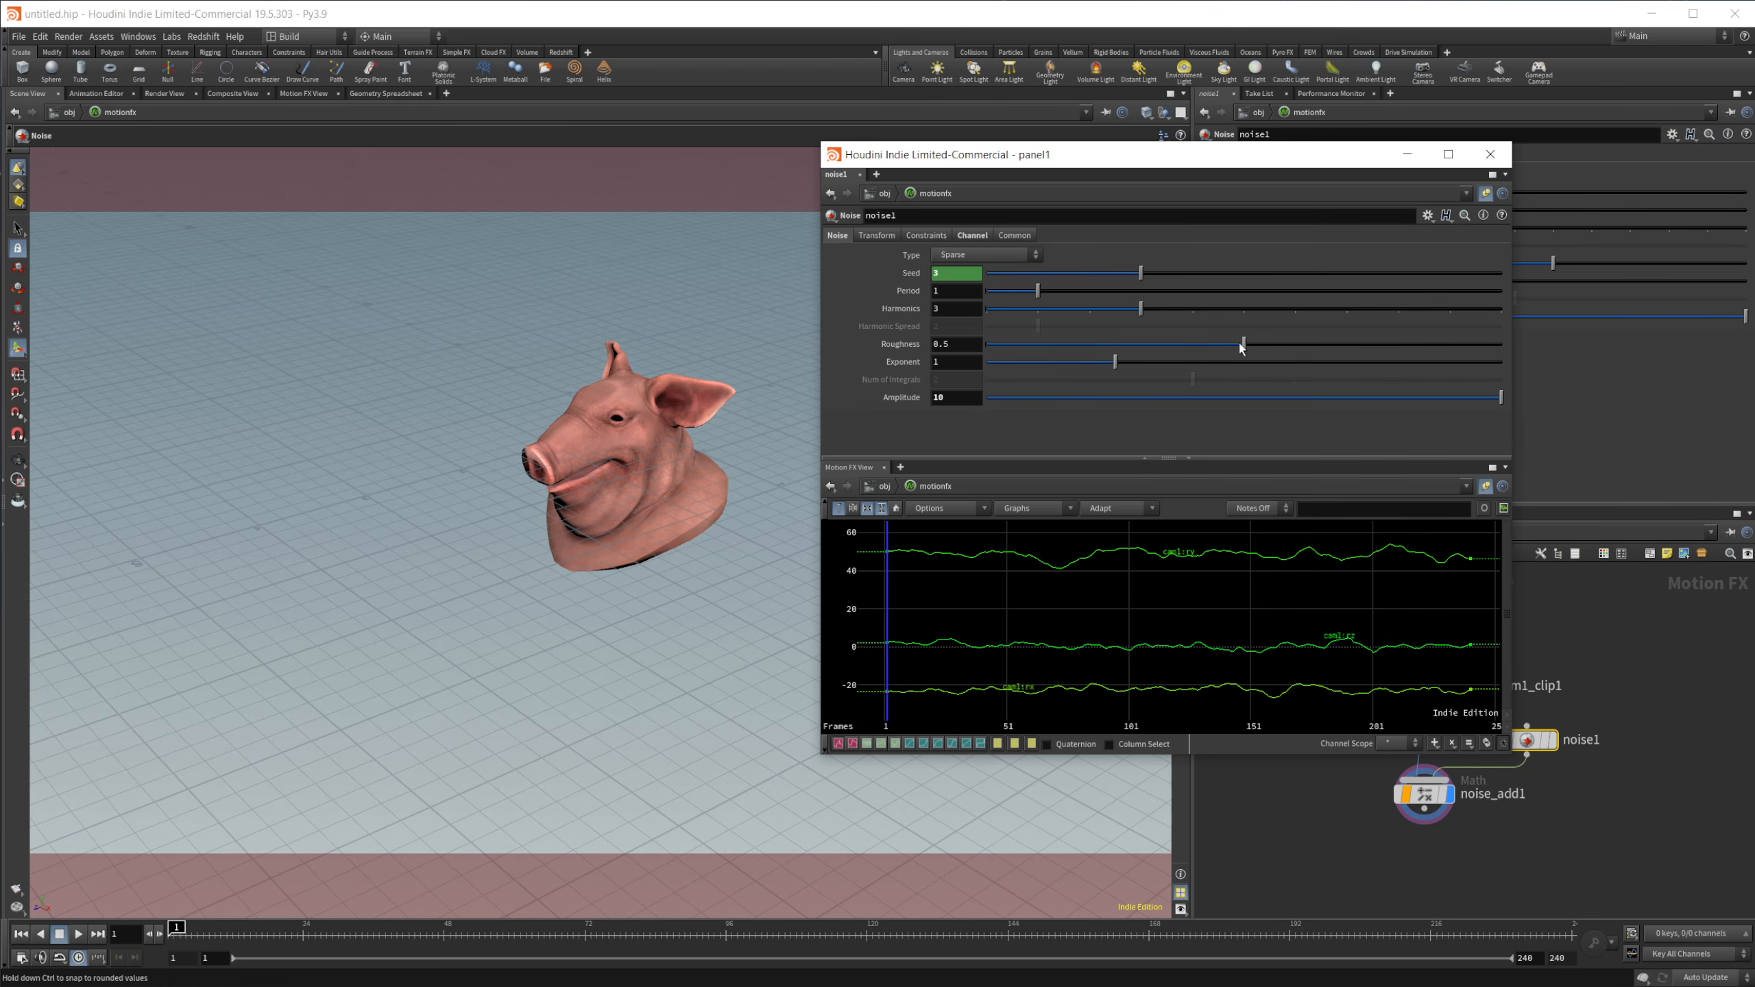
# Try Roughness values of 0.033 and 1 on the noise, play back the shake, and return to frame 1.
pyautogui.moveTo(1234, 345); pyautogui.dragTo(1003, 369)
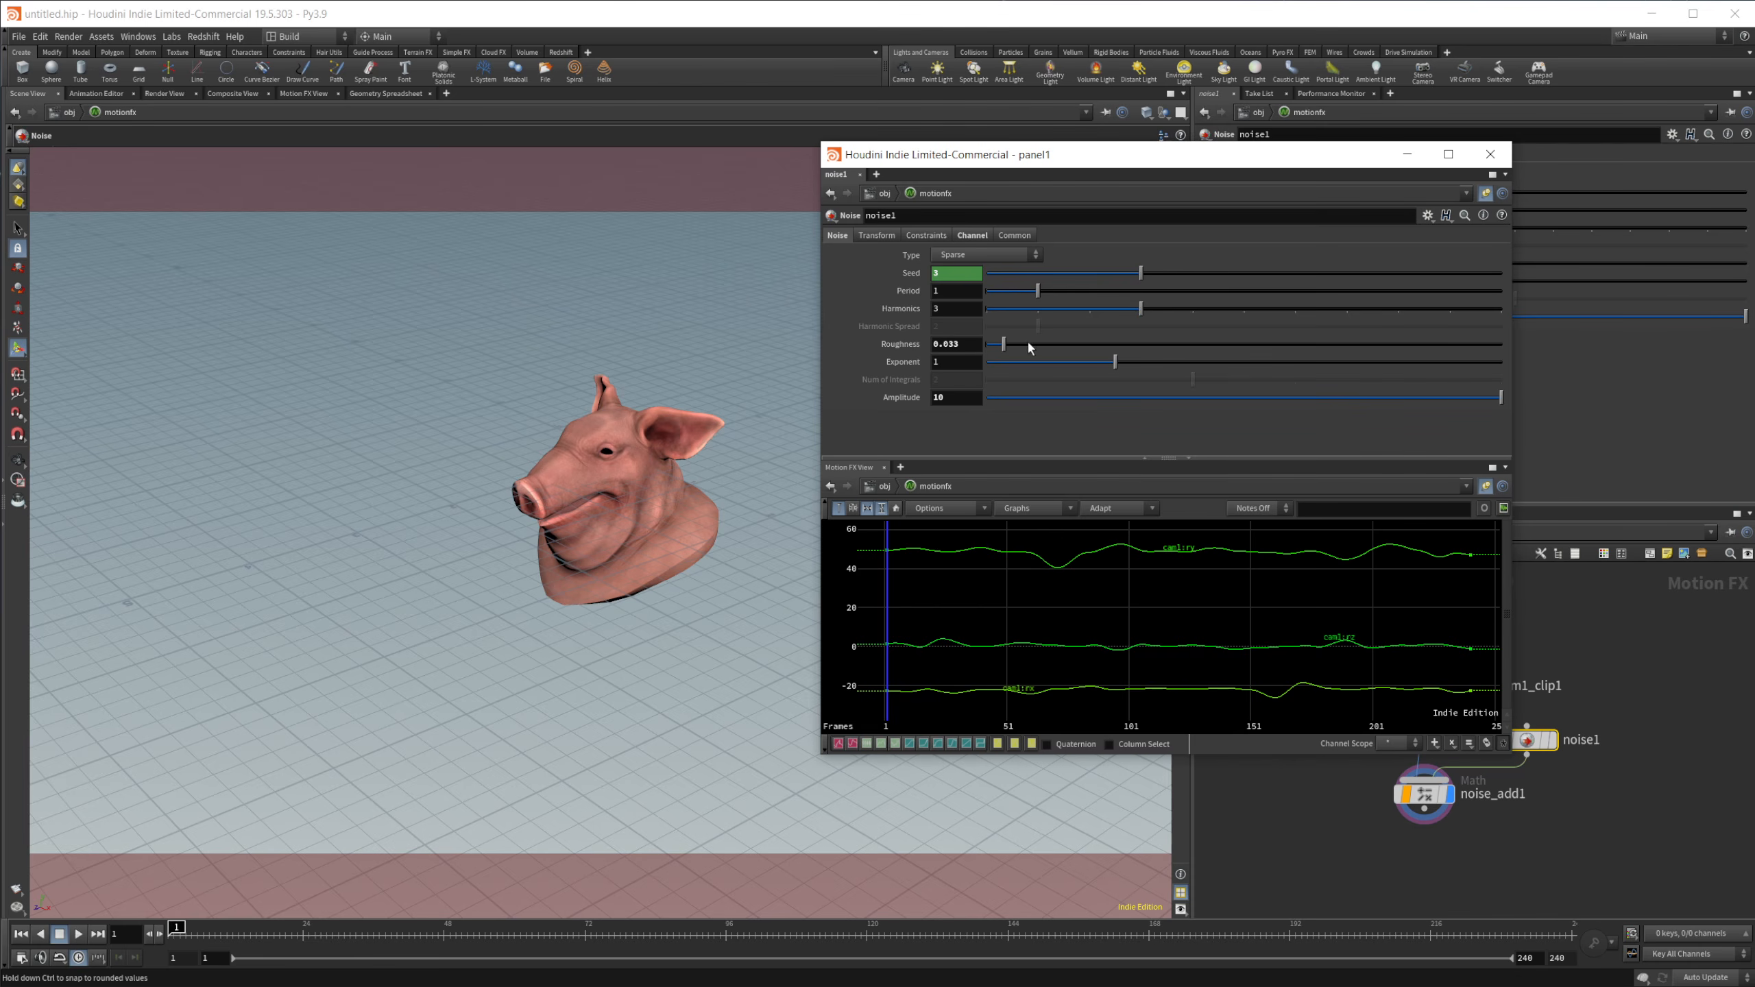
pyautogui.moveTo(1027, 340); pyautogui.dragTo(1552, 321)
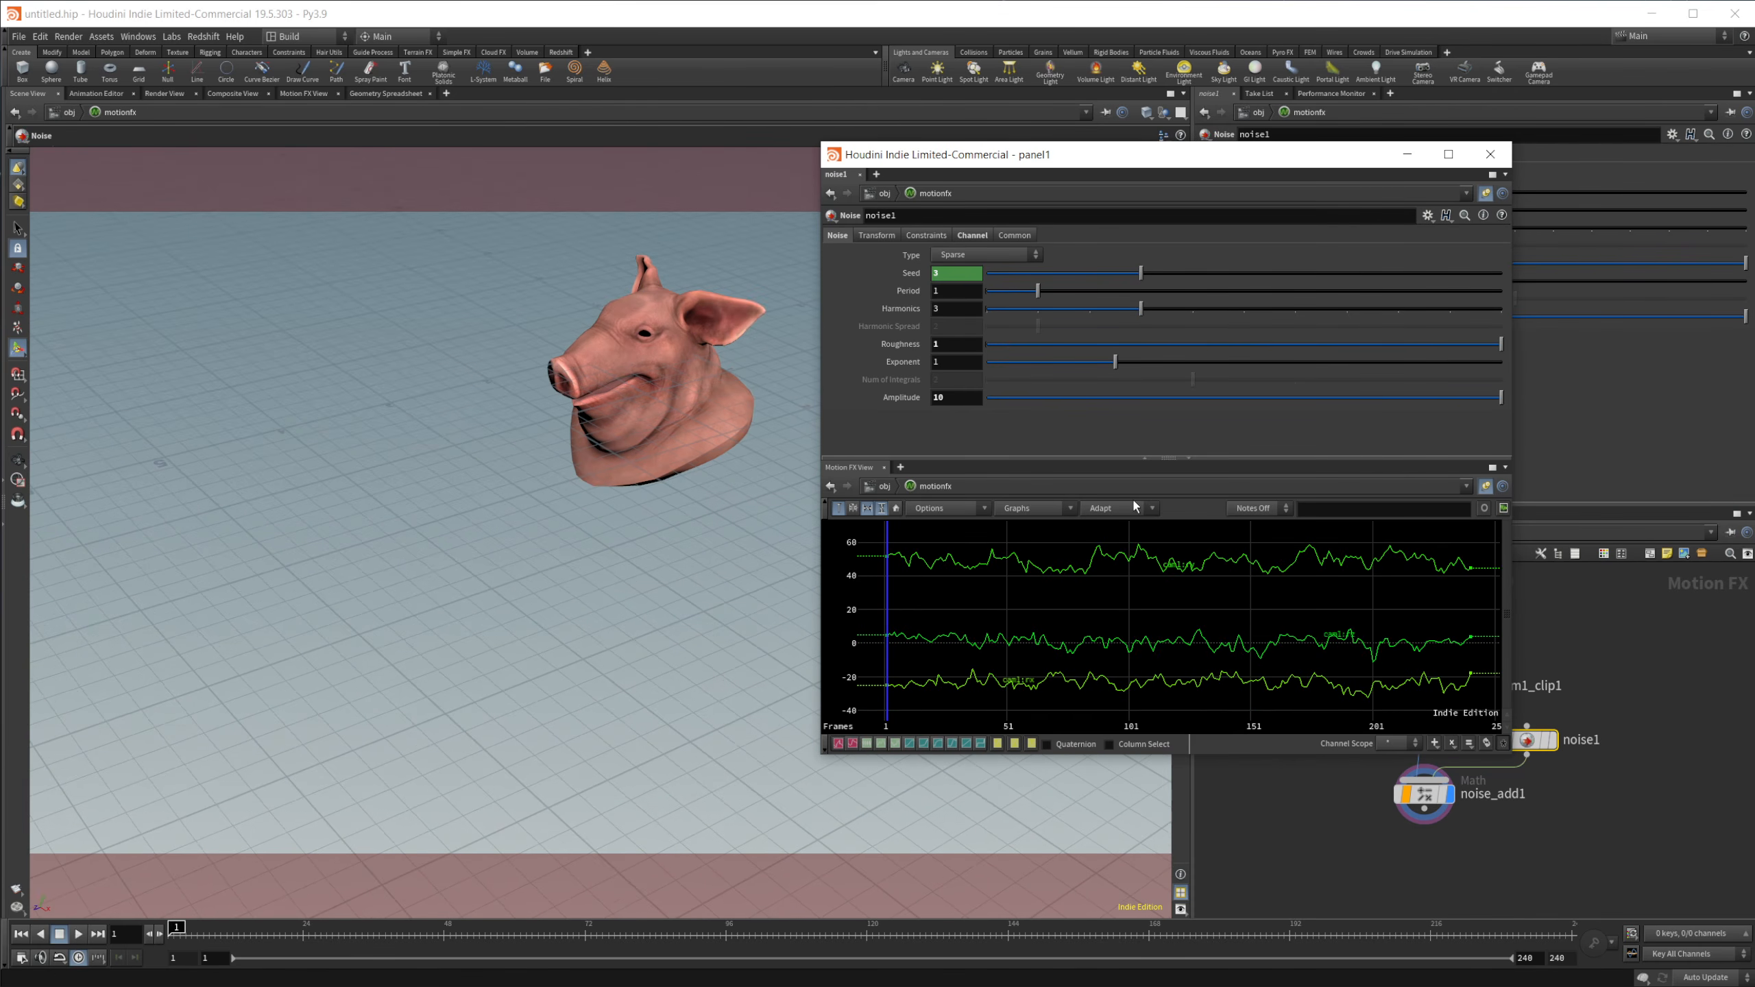
pyautogui.click(79, 935)
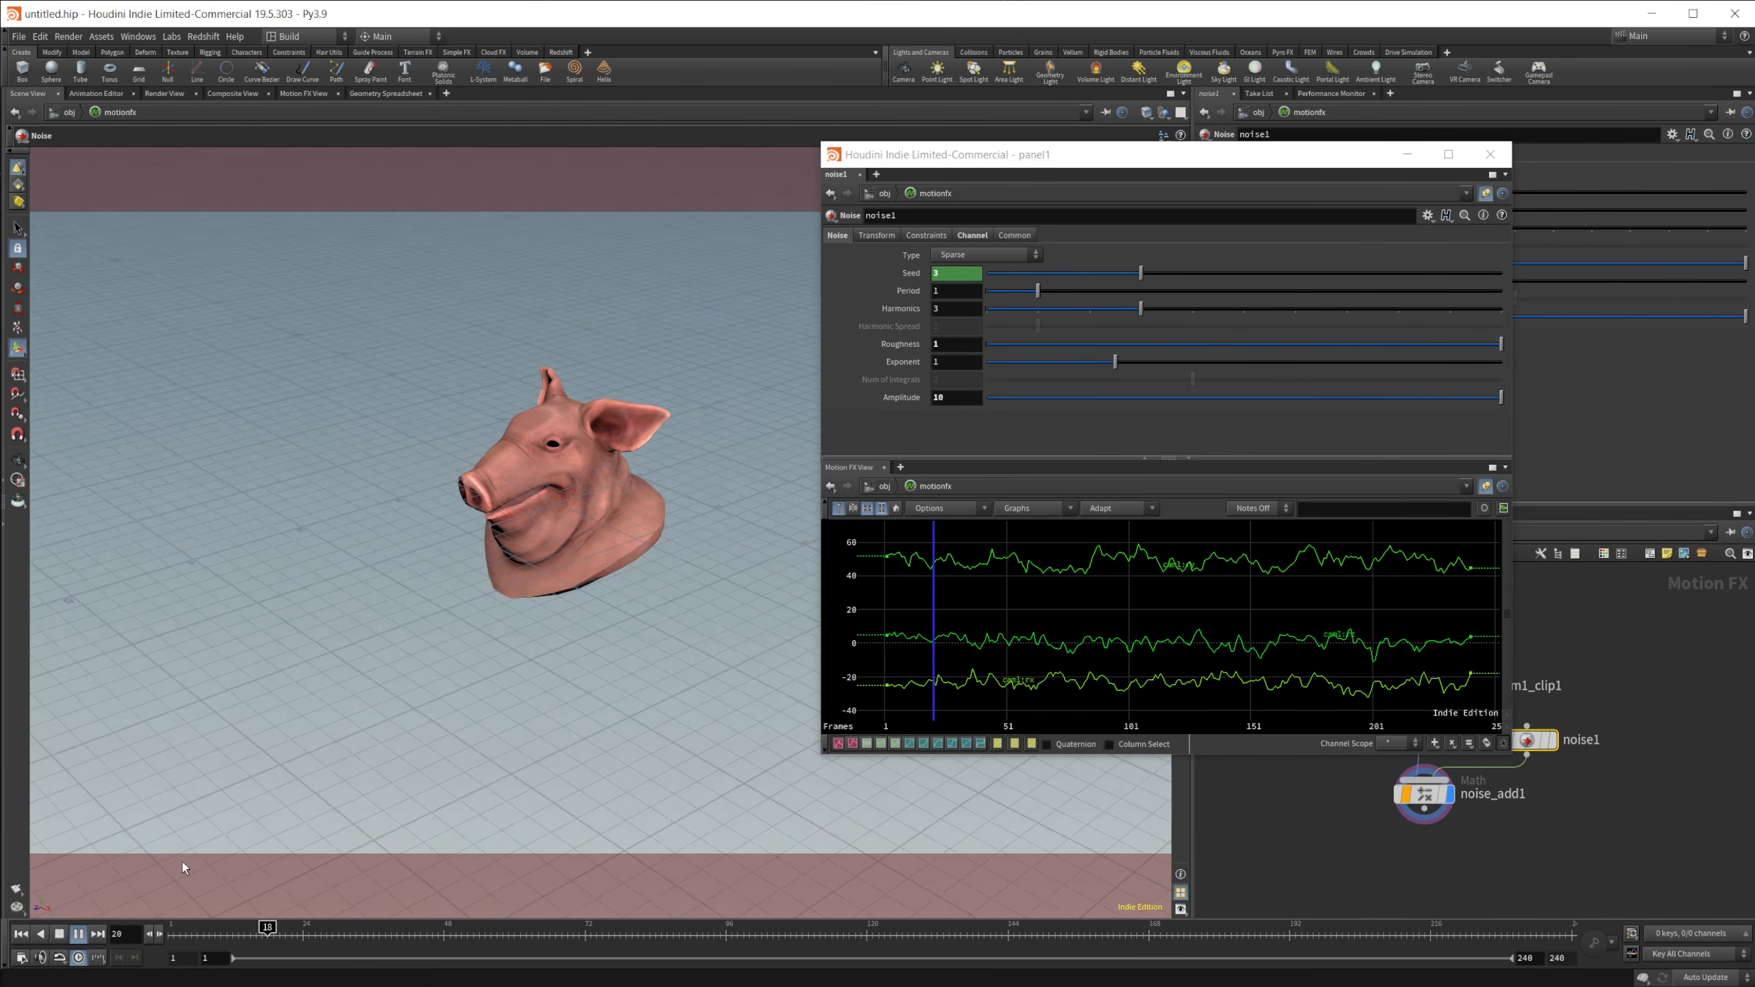
pyautogui.click(60, 935)
pyautogui.click(22, 935)
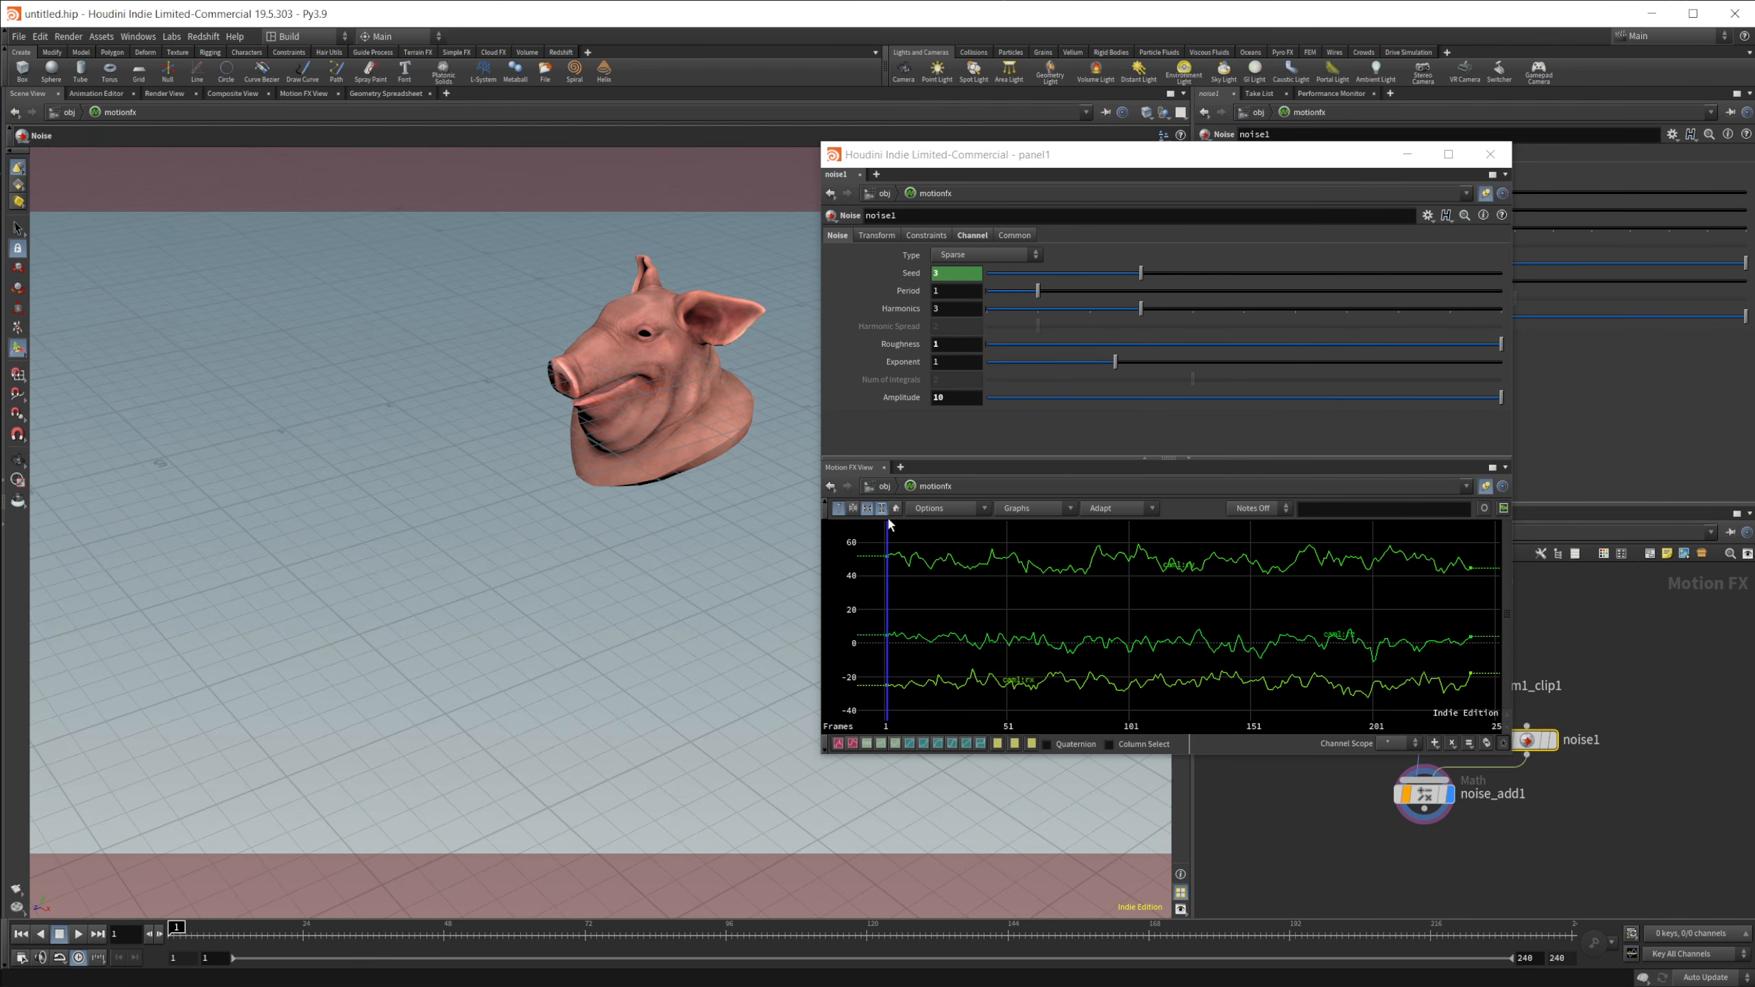
# Reduce the noise Roughness to 0, play back the camera motion, and return to frame 1.
pyautogui.moveTo(1163, 346); pyautogui.dragTo(953, 349)
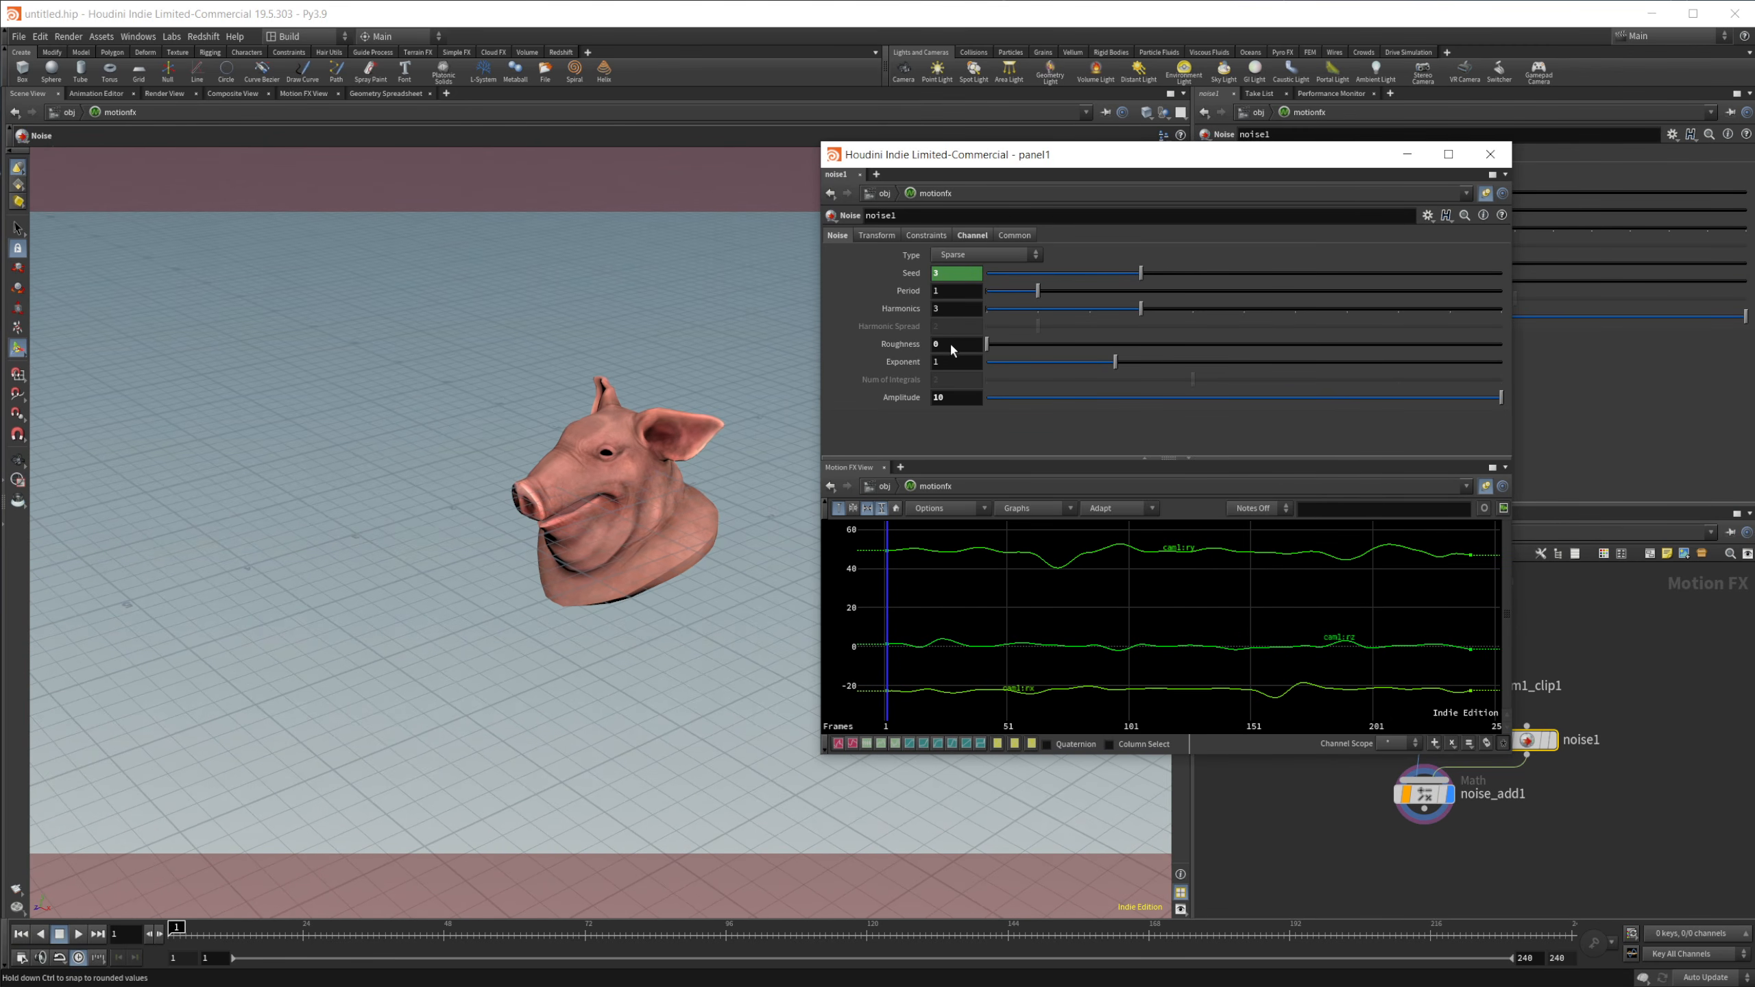
pyautogui.click(76, 934)
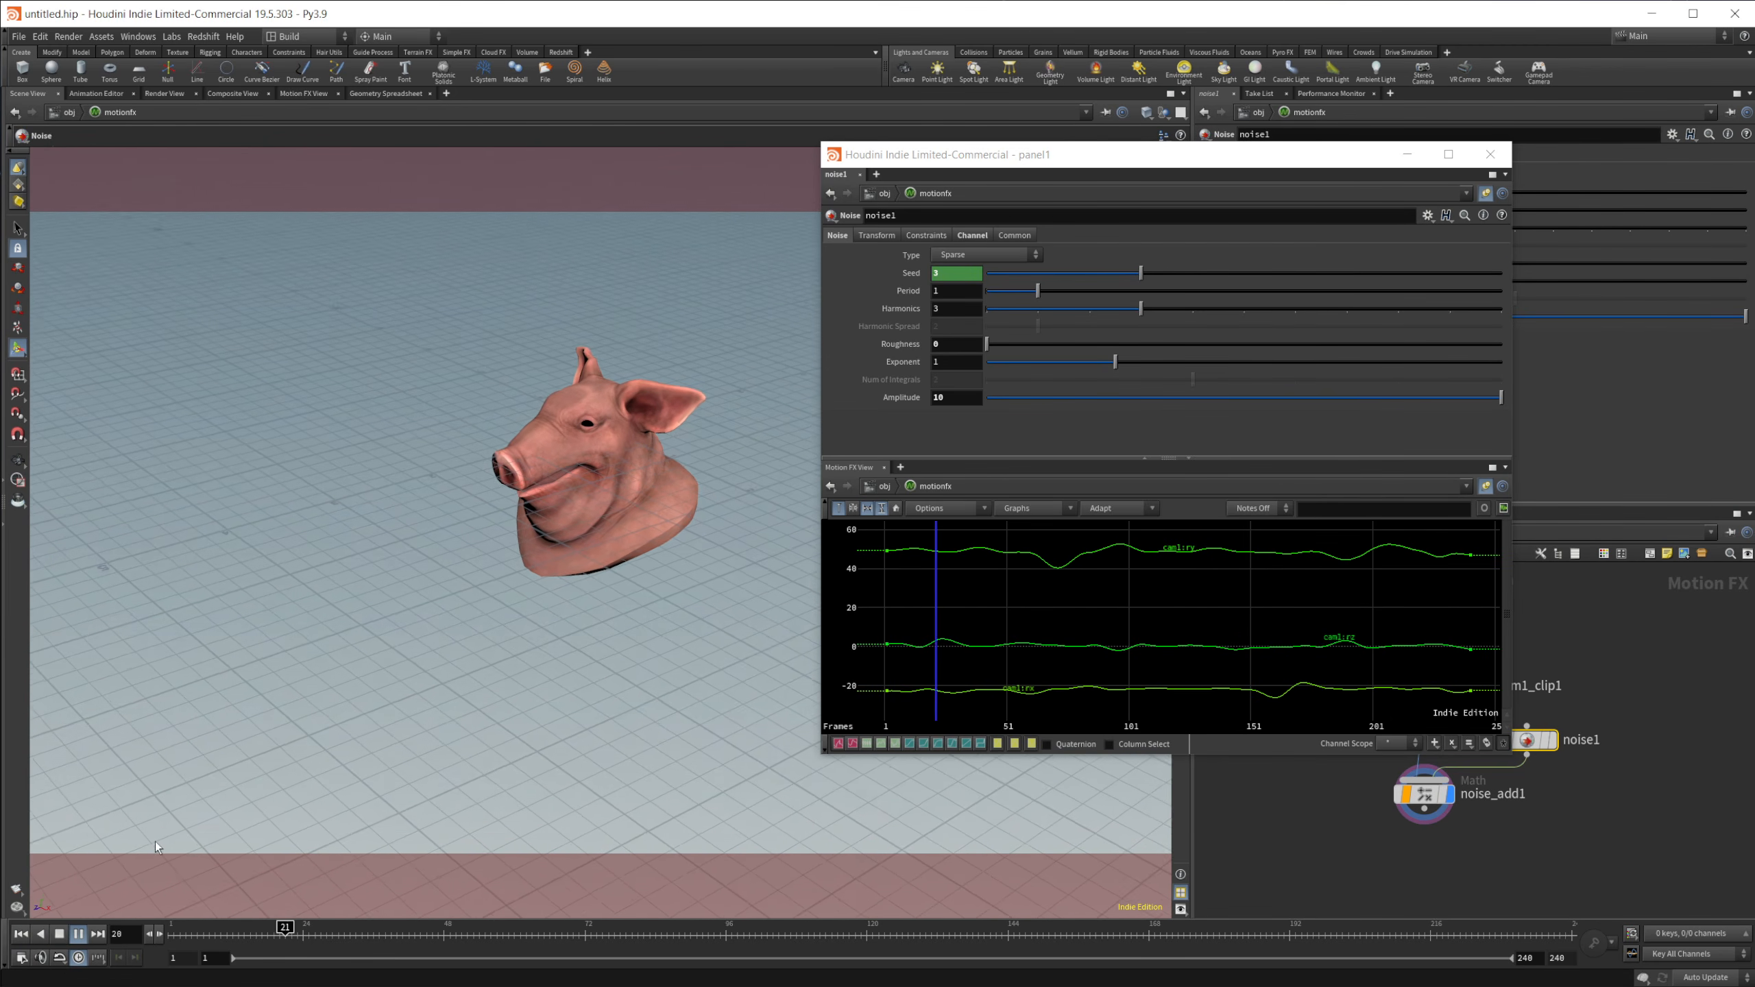
pyautogui.click(24, 937)
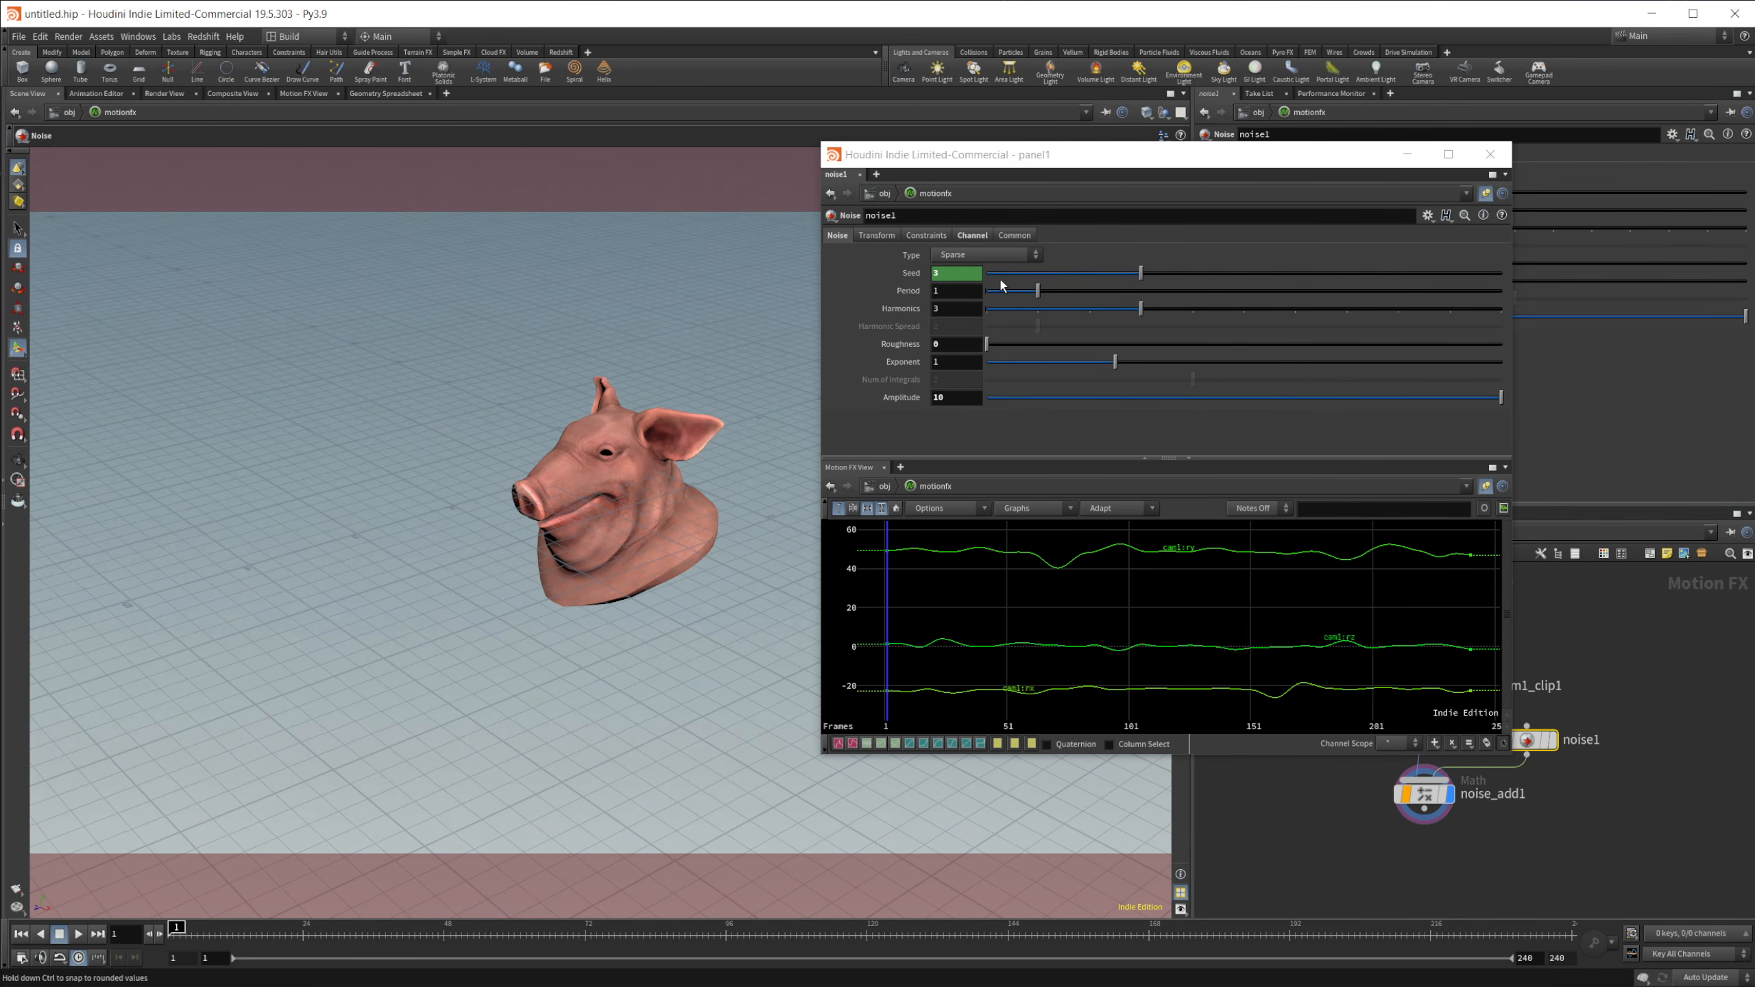
# Set the noise Period to 5.36 and preview the slower camera motion.
pyautogui.moveTo(1037, 298); pyautogui.dragTo(1264, 321)
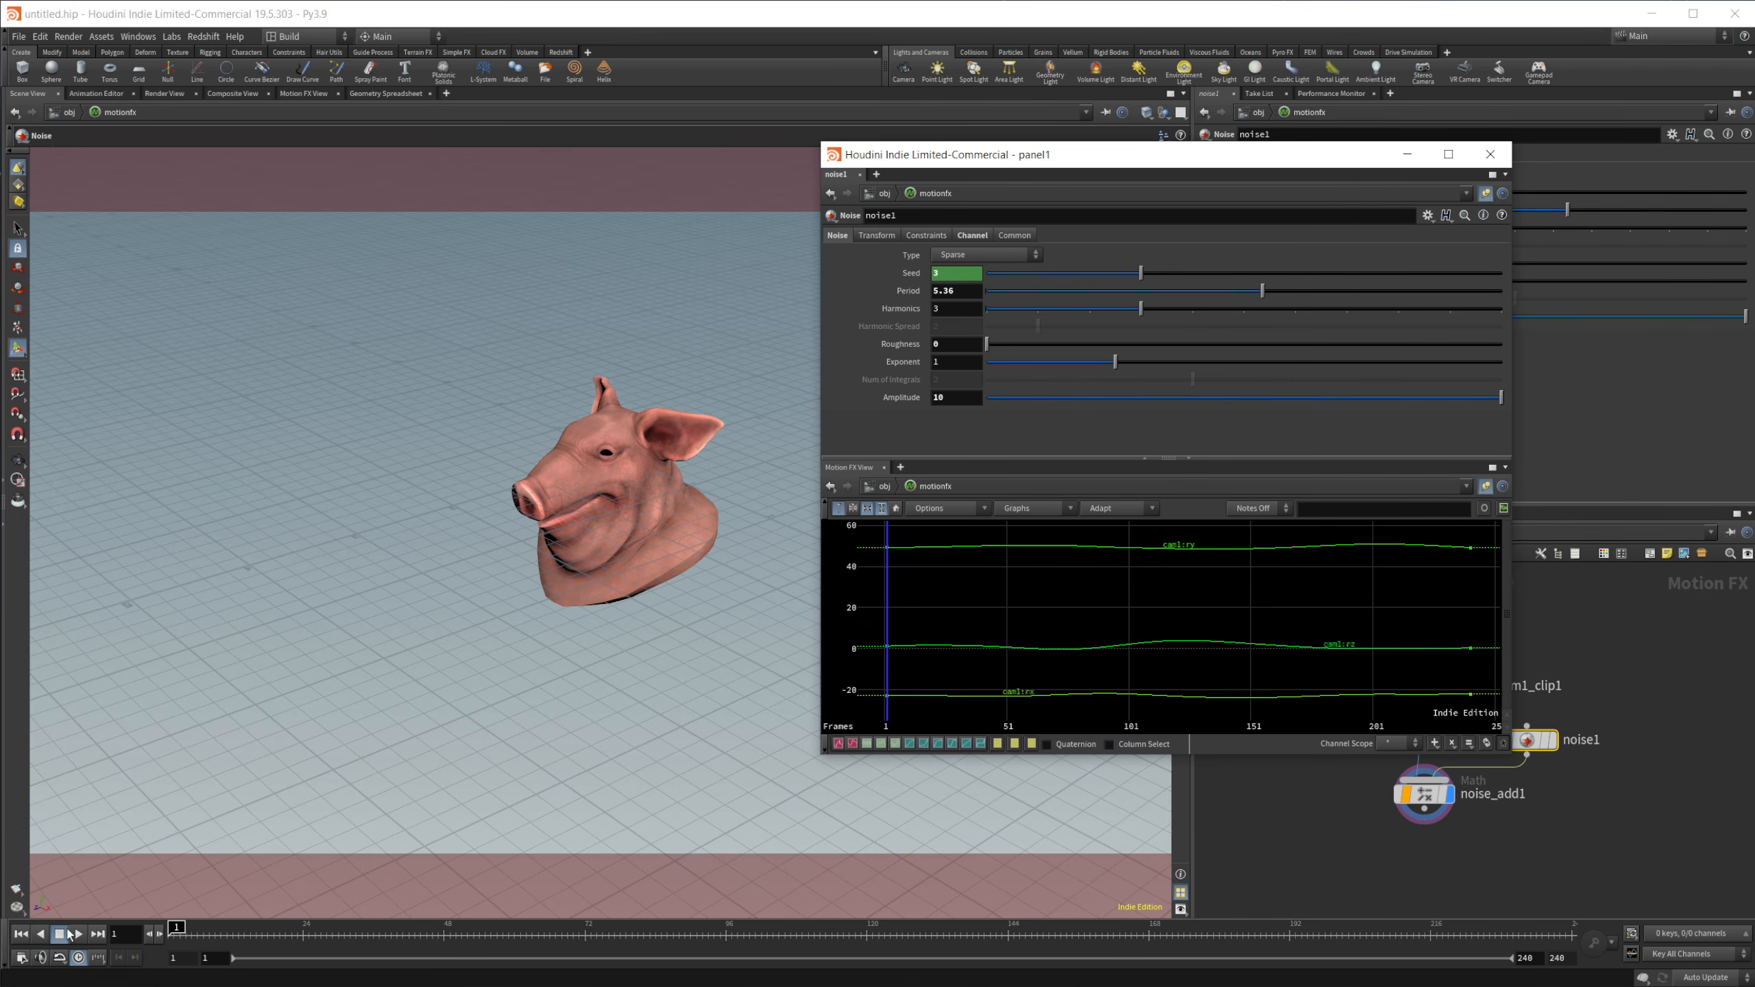
pyautogui.click(75, 934)
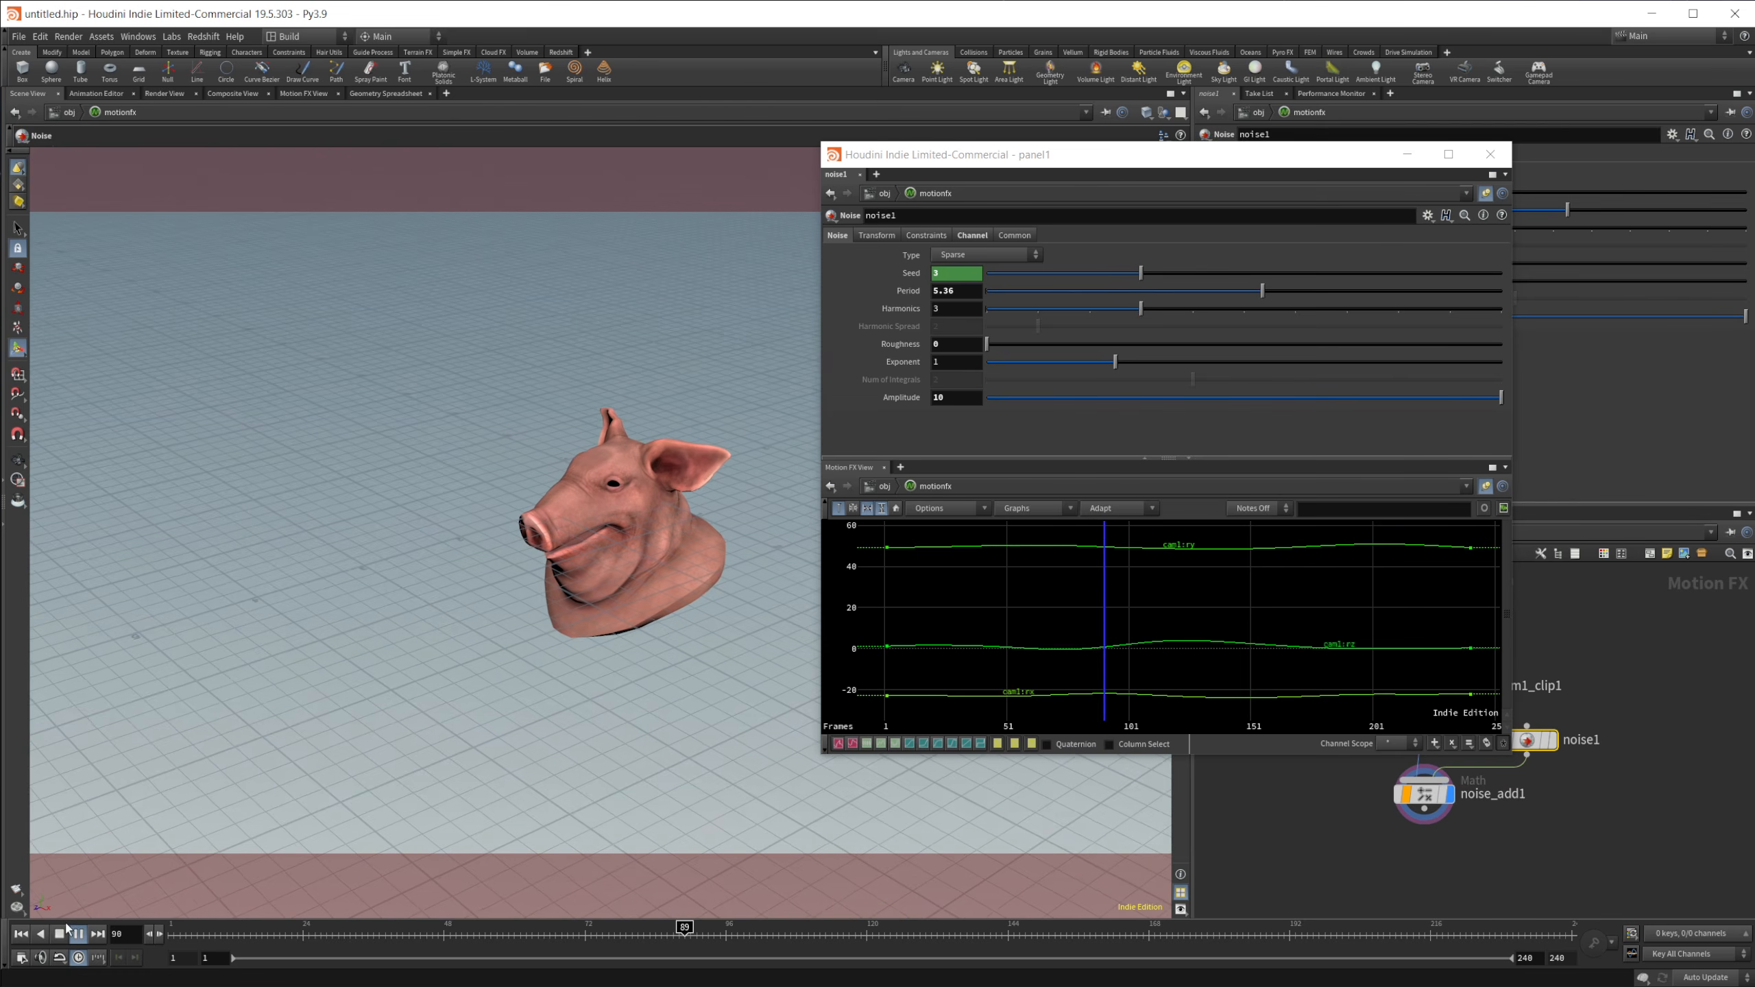
pyautogui.click(78, 935)
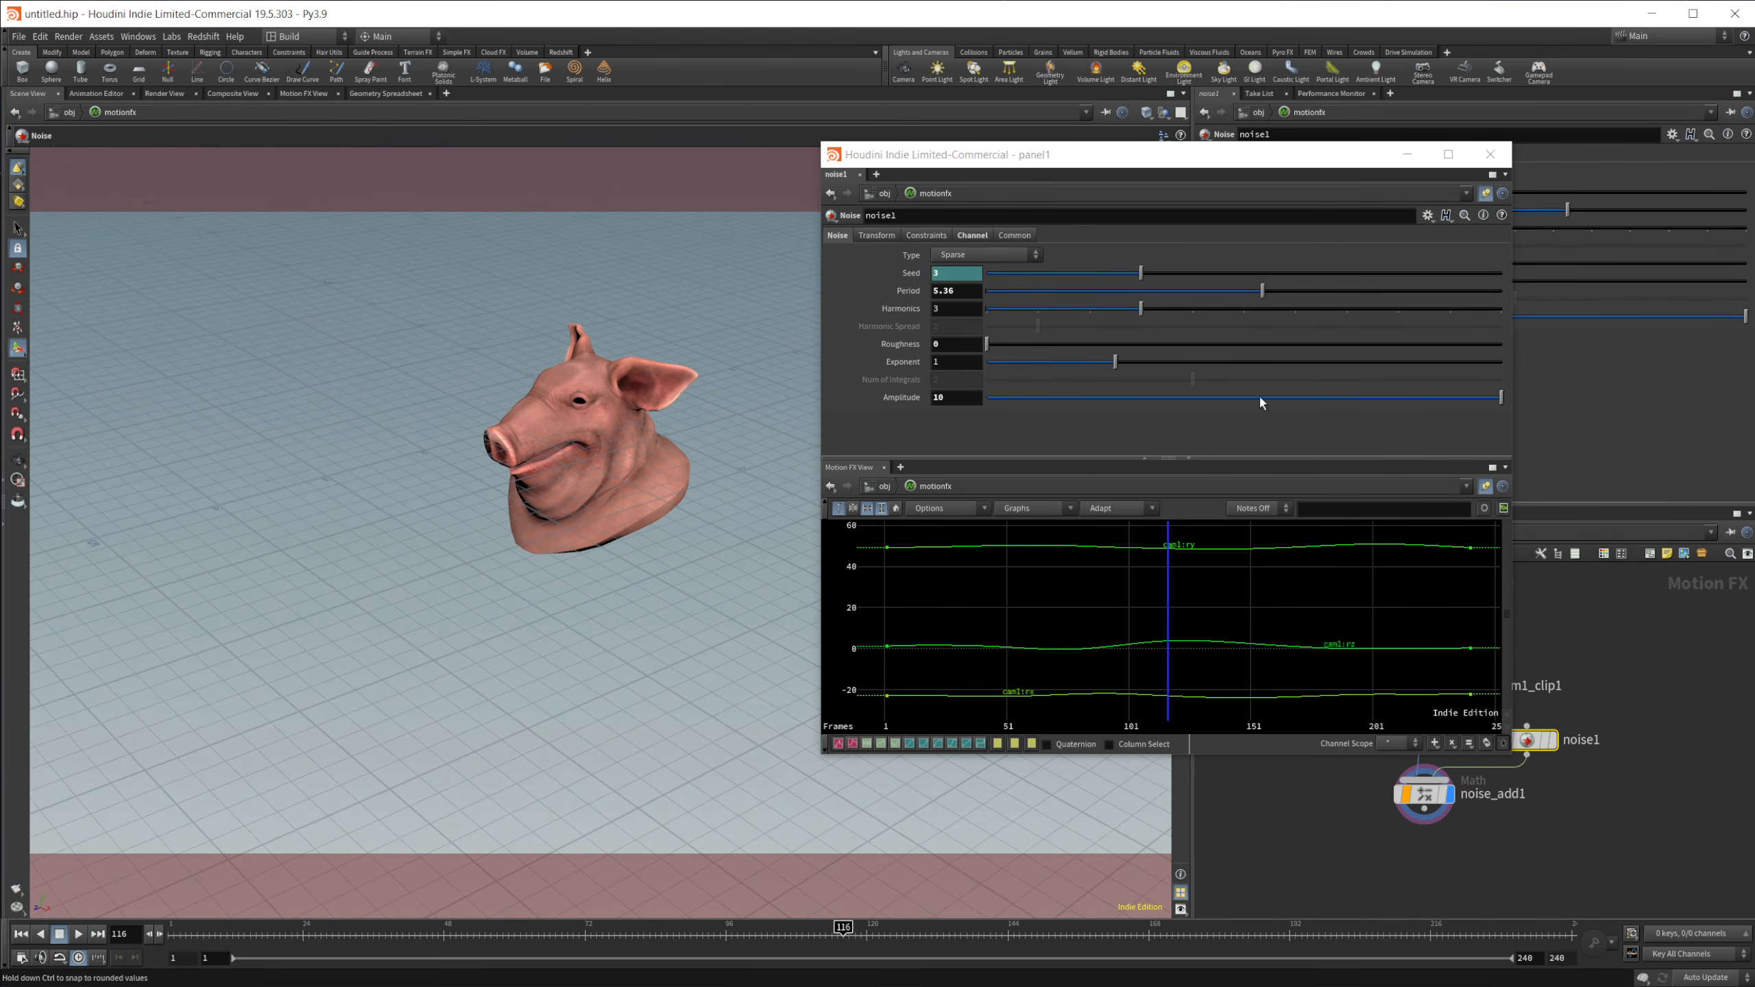
# Lower the noise Amplitude to 1.1 and play the animation from frame 1.
pyautogui.moveTo(1258, 398); pyautogui.dragTo(1044, 410)
pyautogui.click(21, 933)
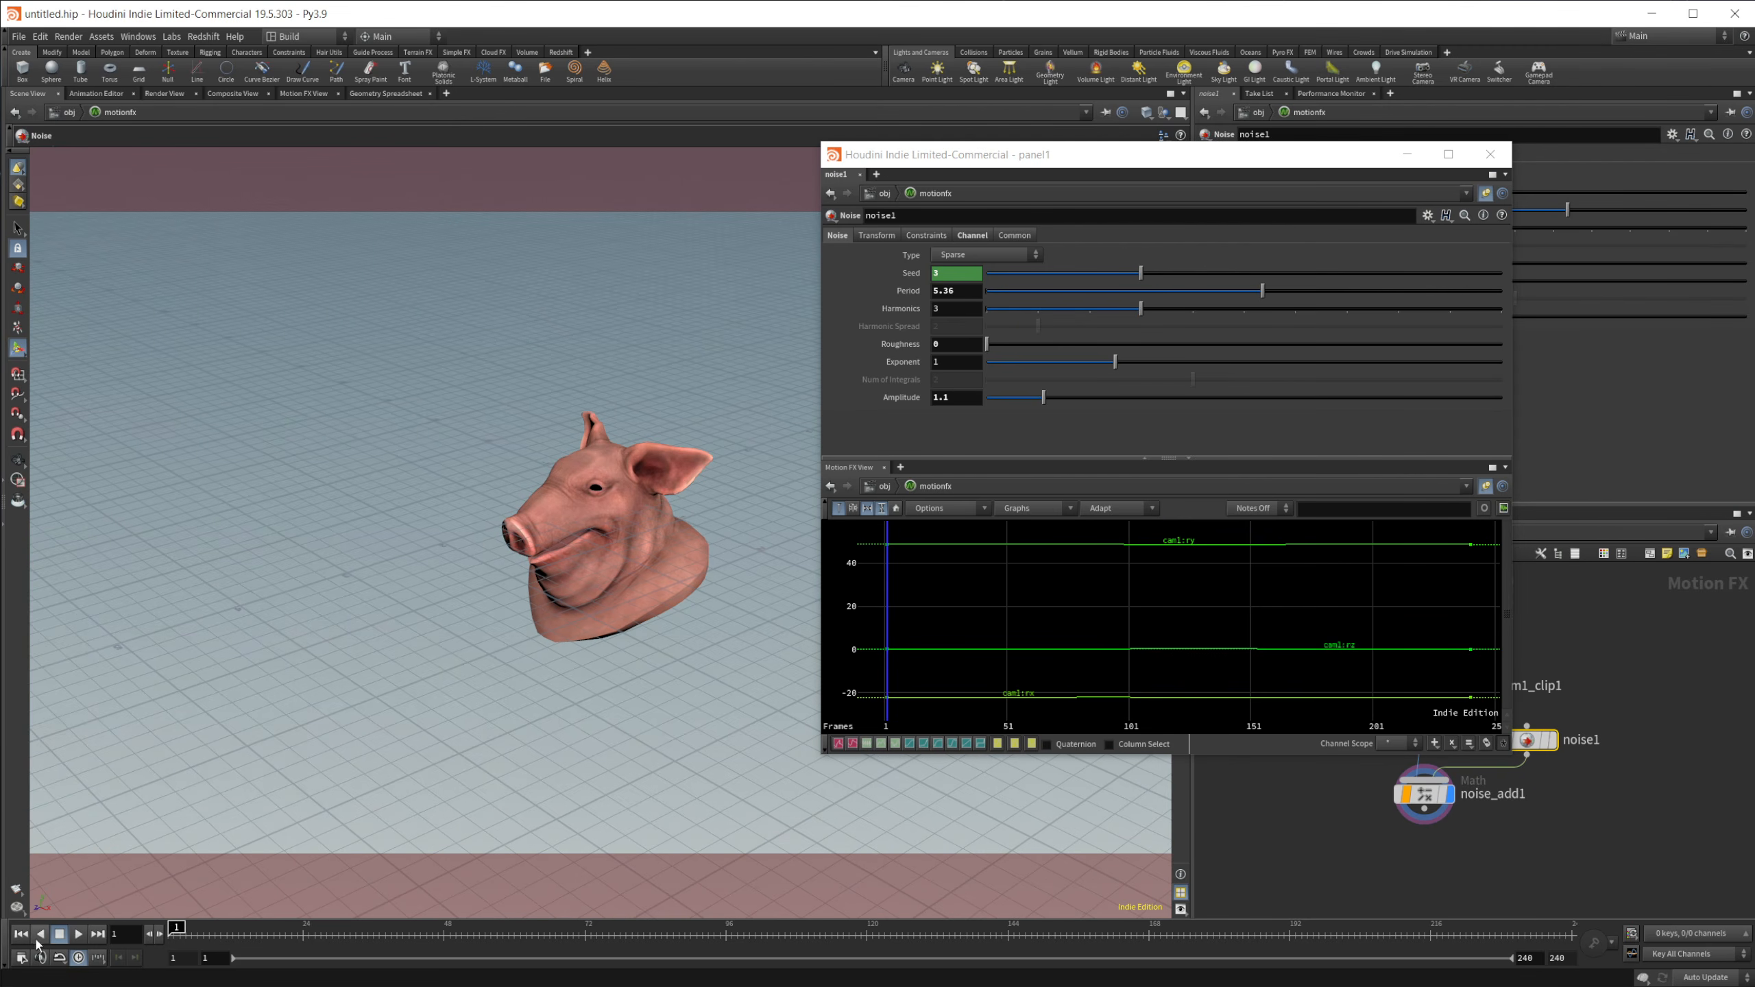
pyautogui.click(78, 934)
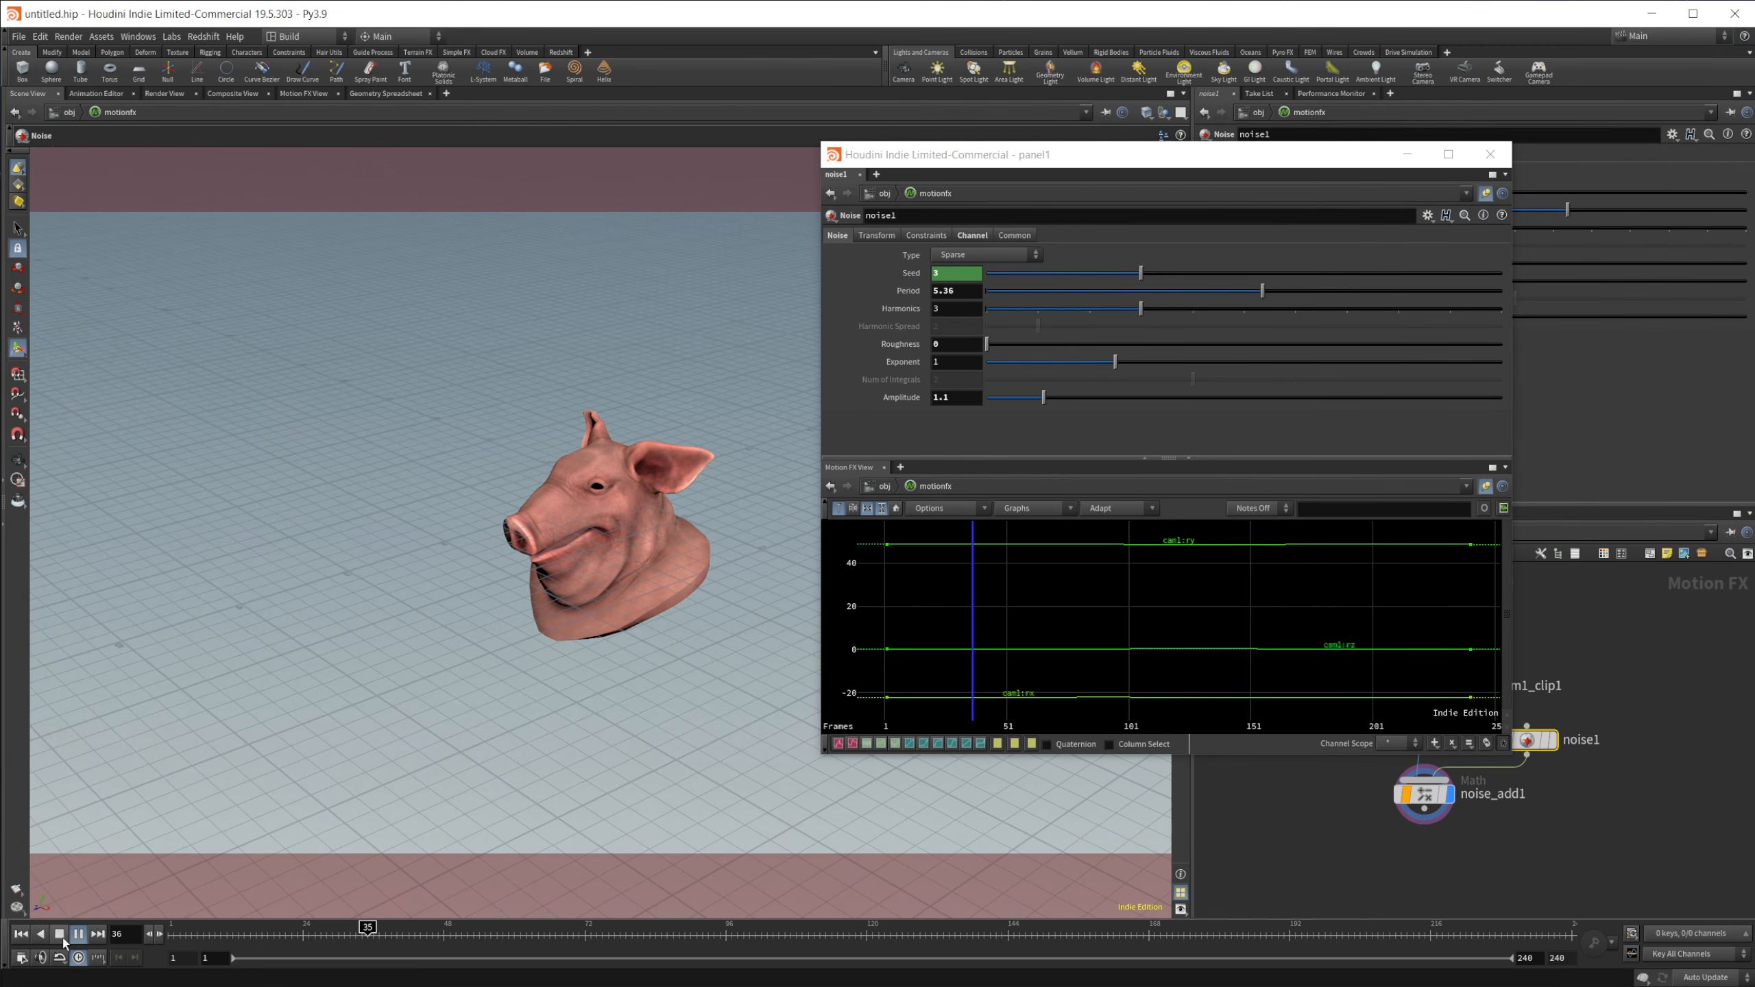
# Set the noise Amplitude to 2.57 and Roughness to 0.141, and play back the camera motion from frame 1.
pyautogui.moveTo(1080, 407); pyautogui.dragTo(1121, 403)
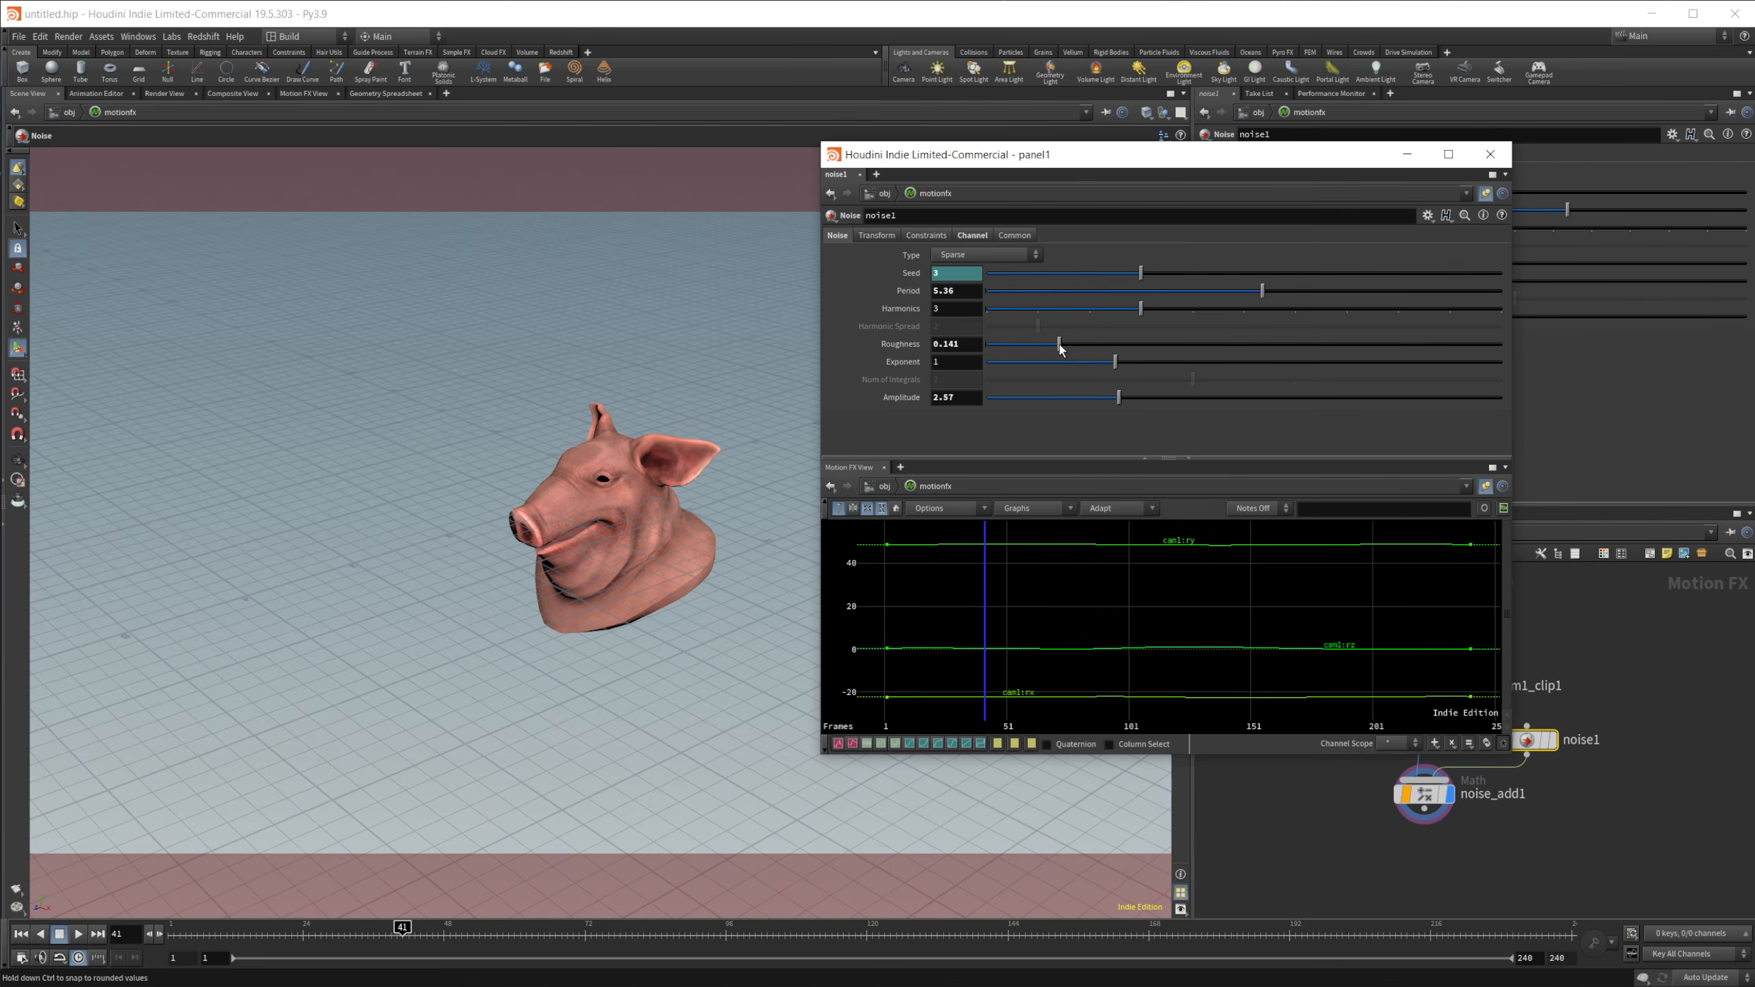
pyautogui.click(21, 934)
pyautogui.click(78, 934)
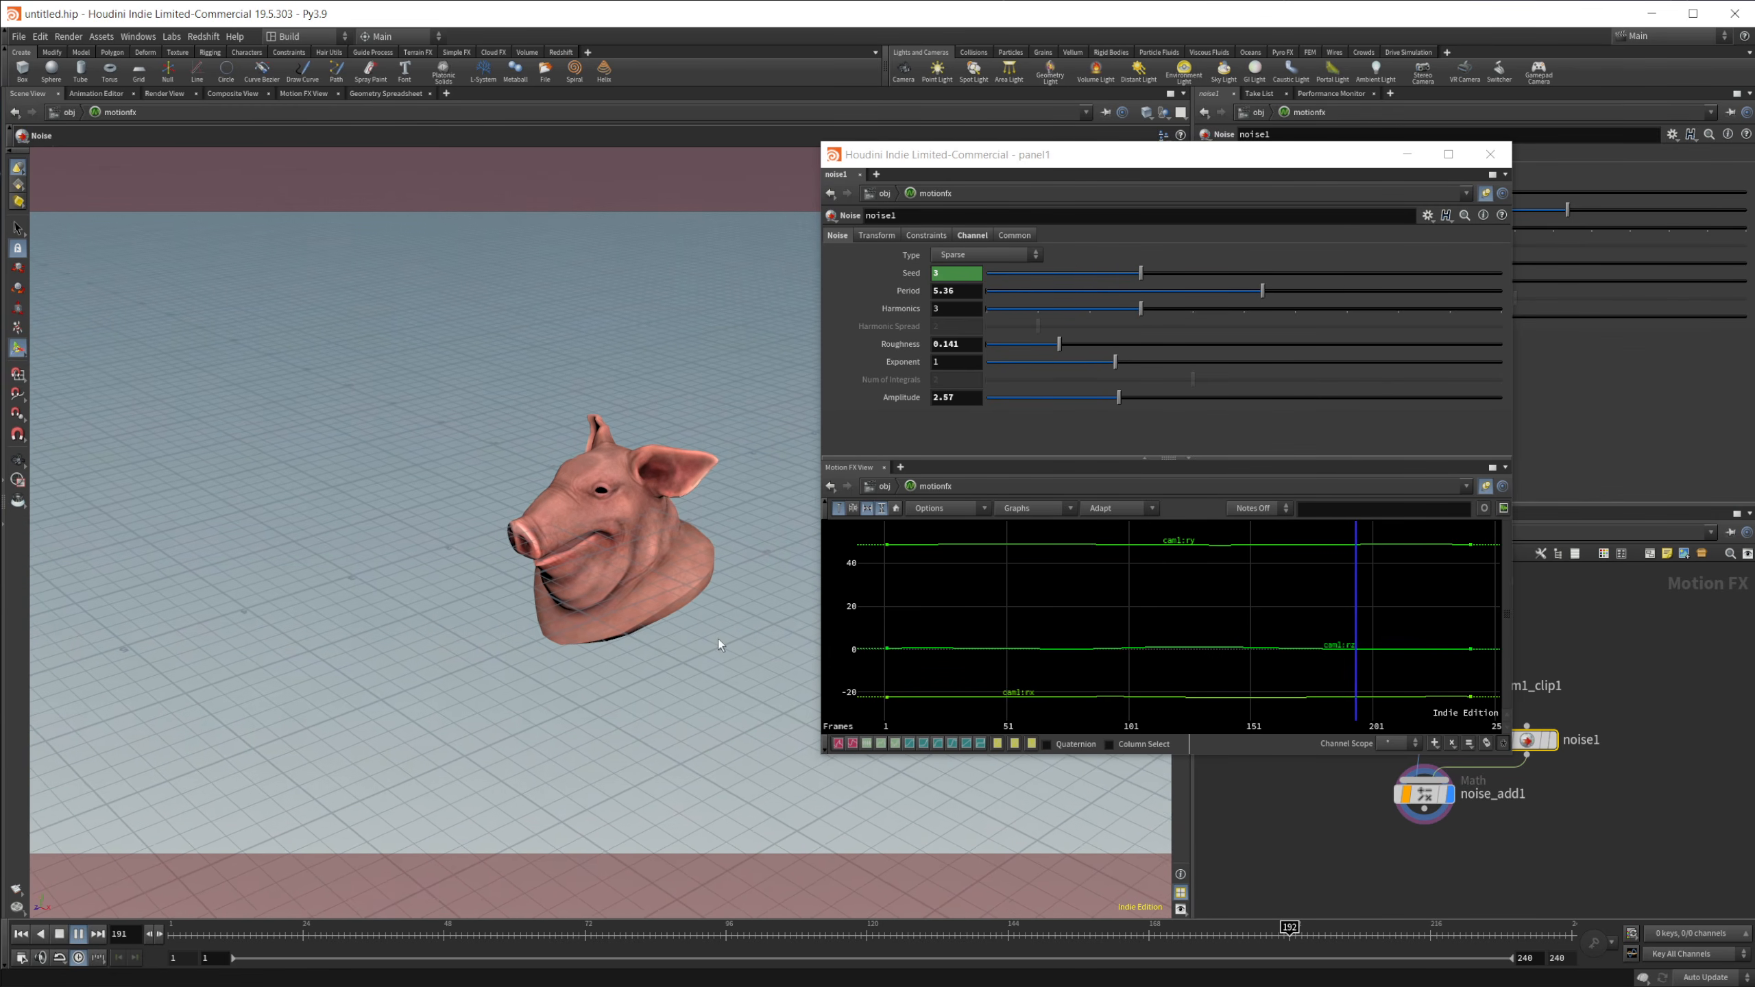
pyautogui.click(62, 936)
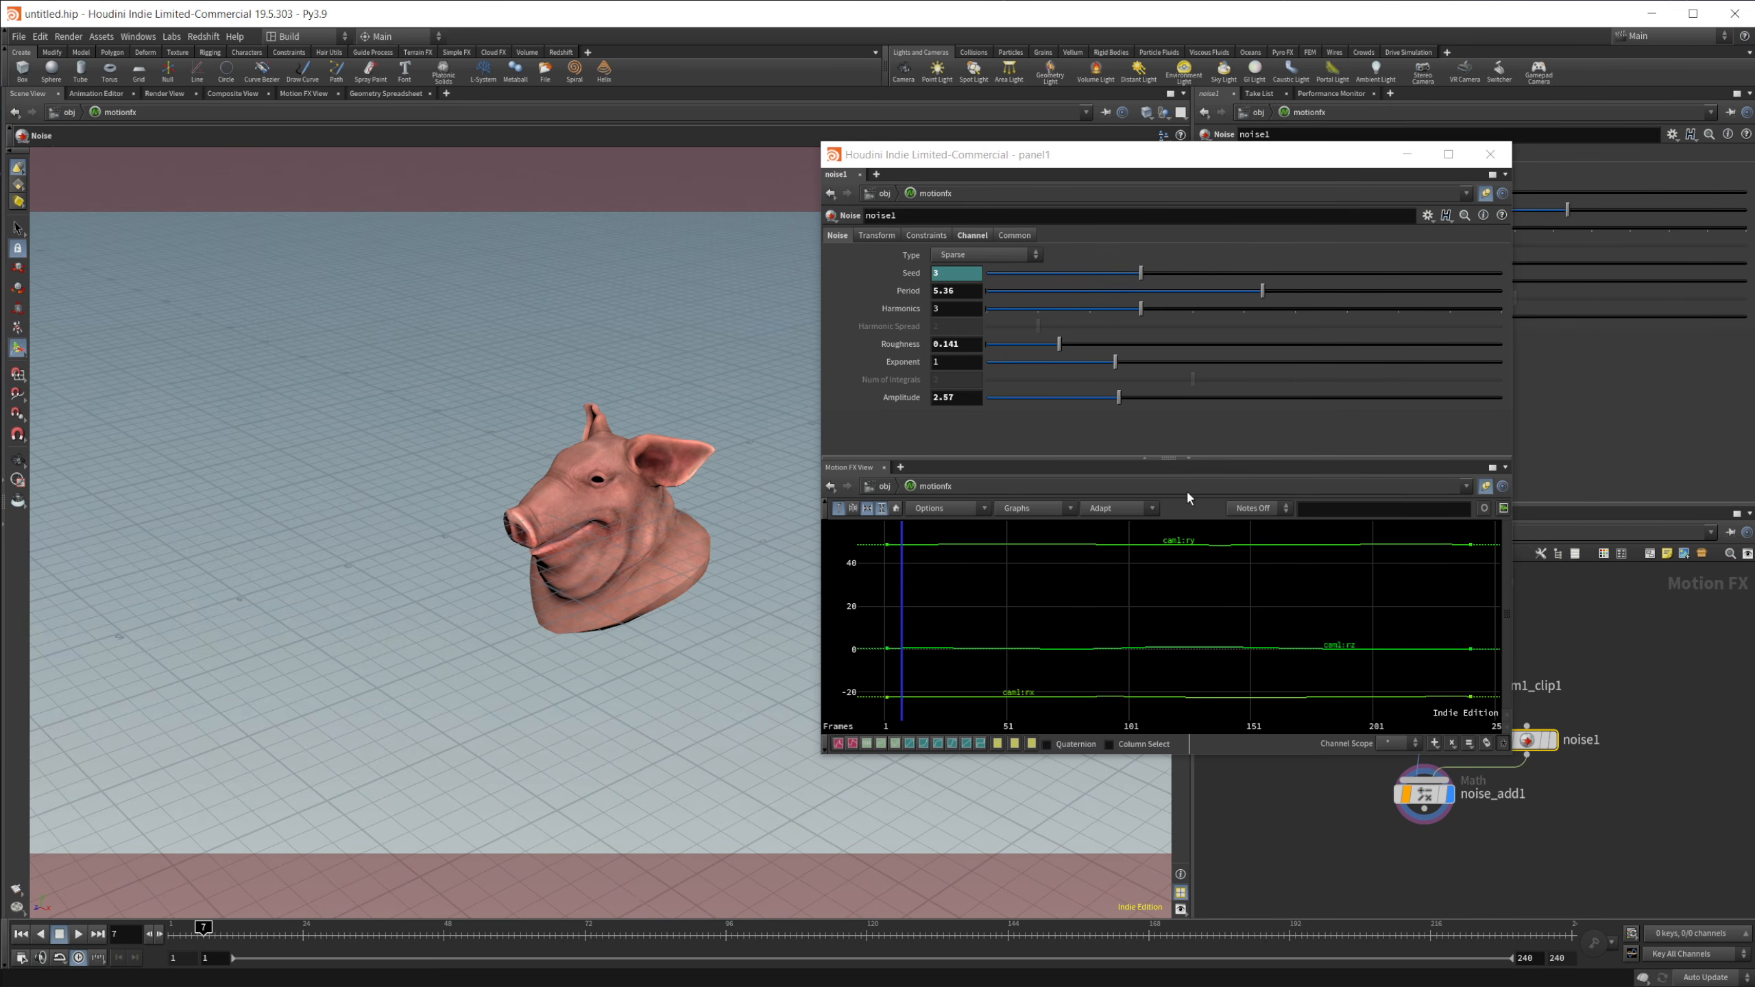
# Close the floating noise effect window to uncover the Motion FX node network.
pyautogui.moveTo(1062, 176); pyautogui.dragTo(1019, 193)
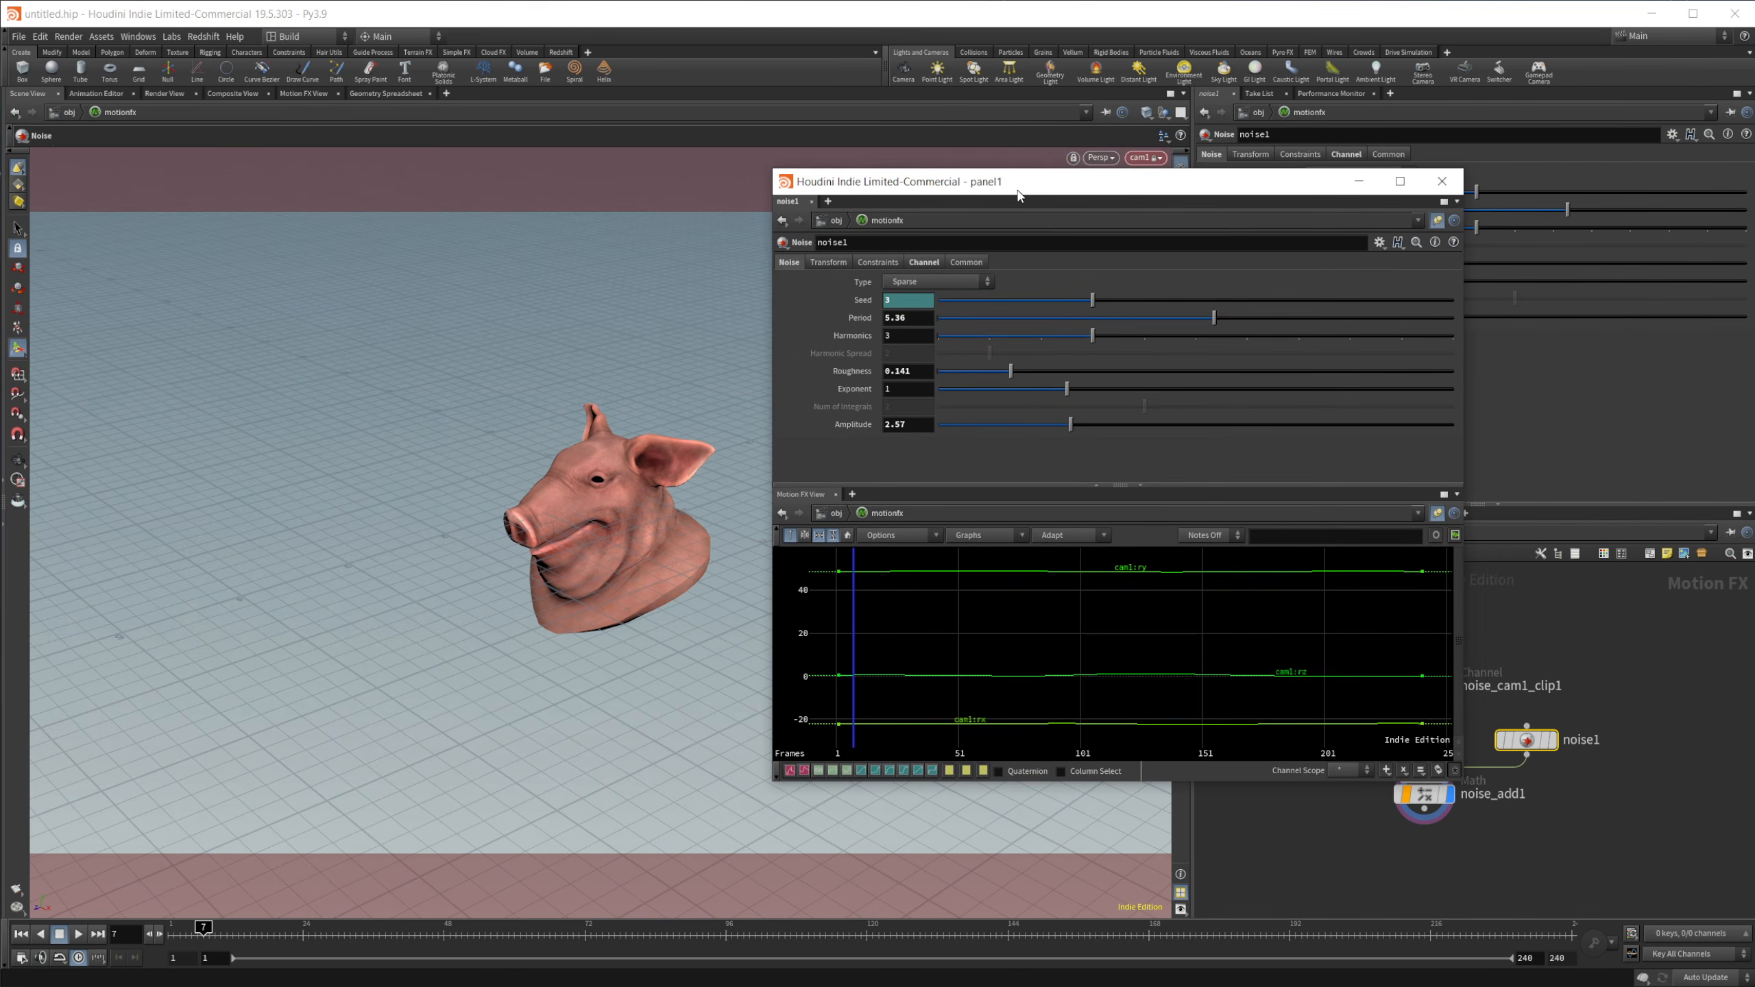
pyautogui.click(1440, 181)
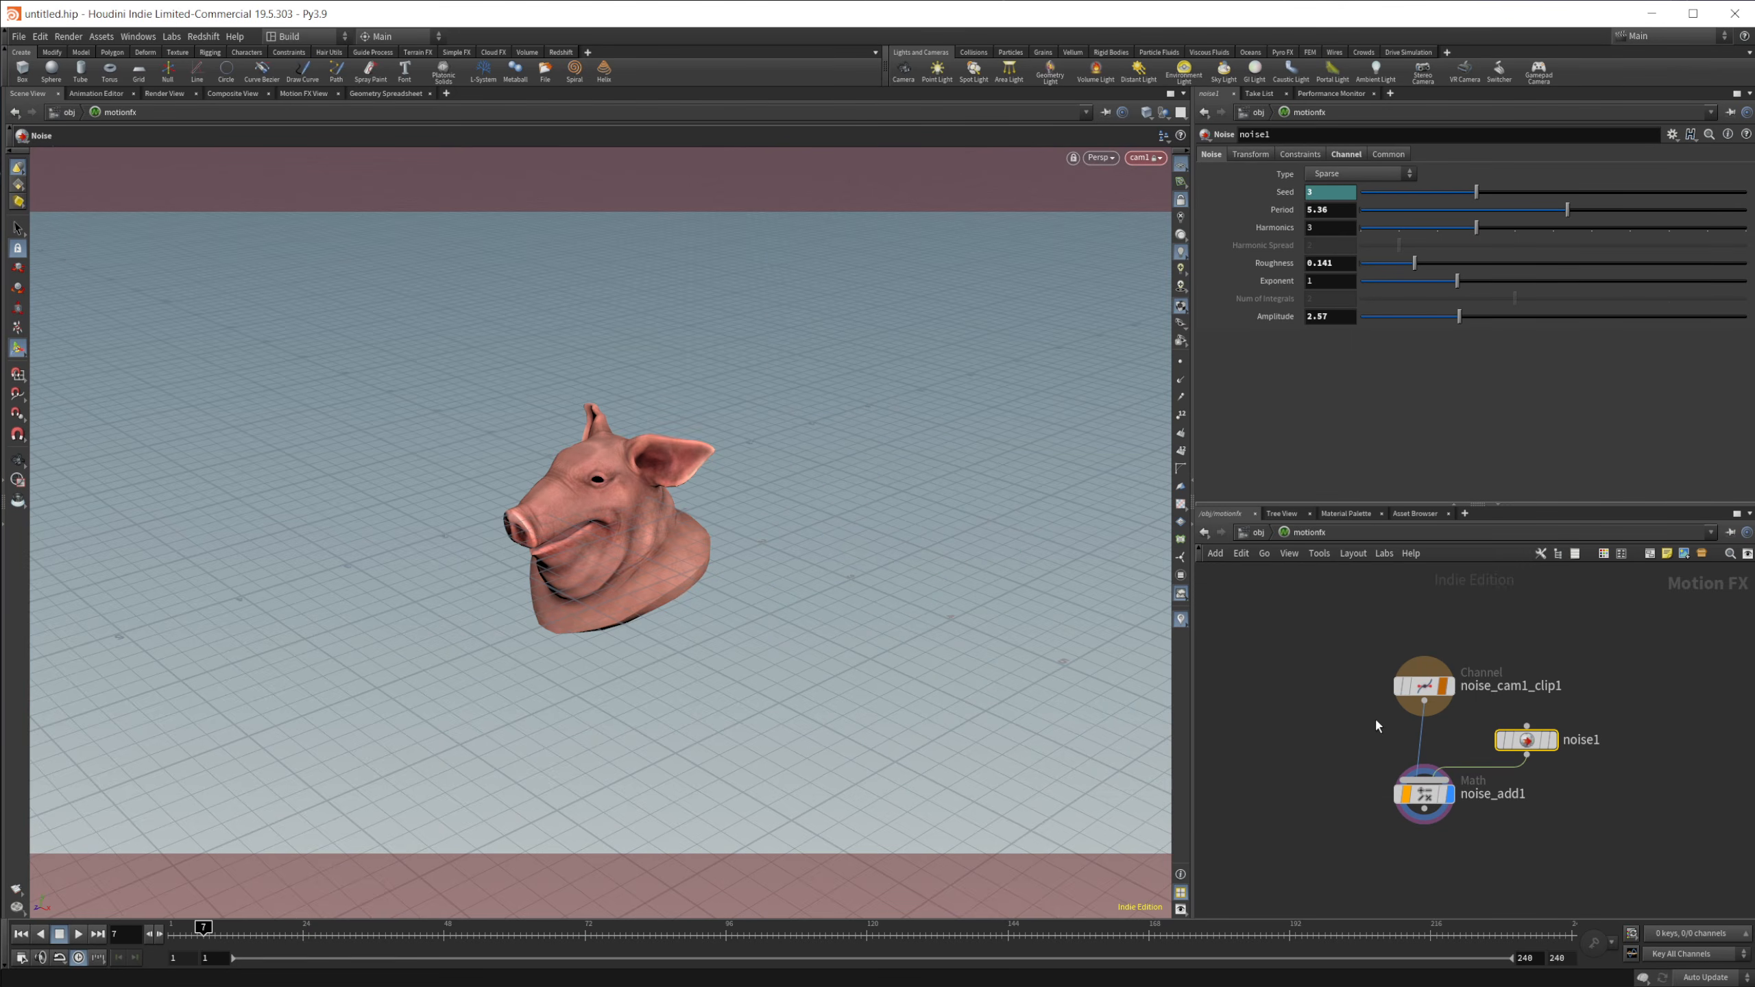
pyautogui.moveTo(1310, 671); pyautogui.dragTo(1308, 660, button='middle')
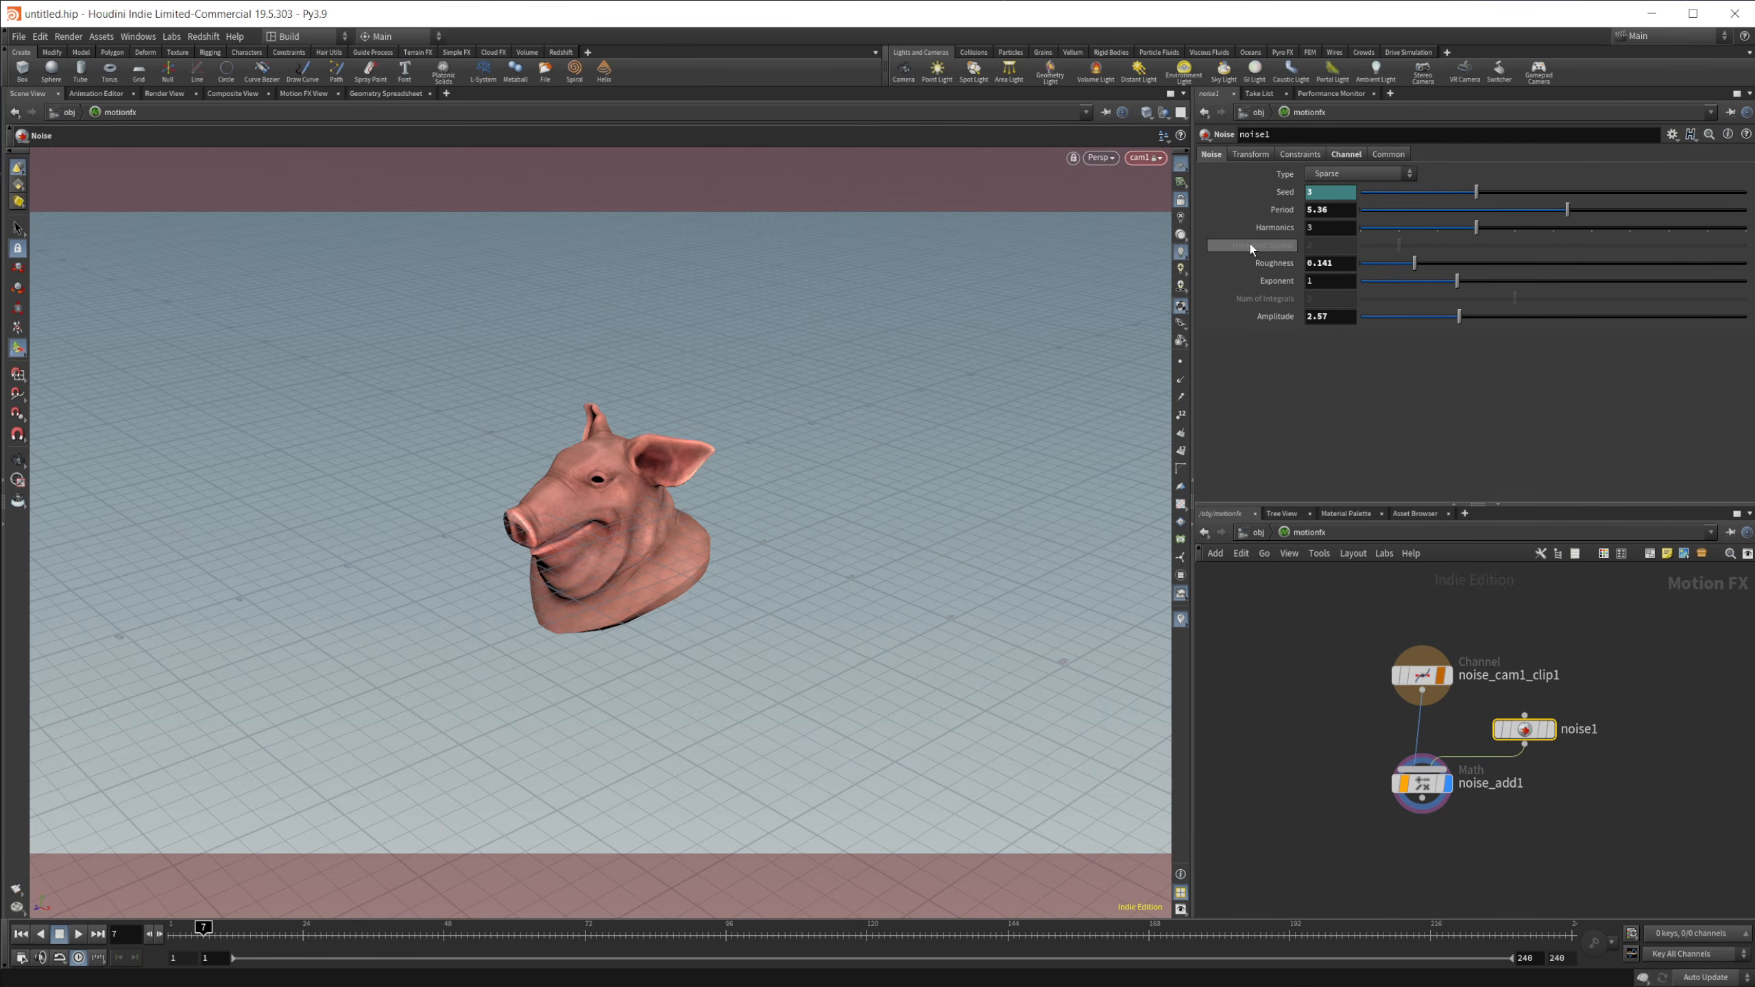
# Add a Motion FX Noise effect to the Translate parameter of the pig head test geometry inside geo1.
pyautogui.click(1252, 531)
pyautogui.moveTo(1275, 708); pyautogui.dragTo(1413, 752, button='middle')
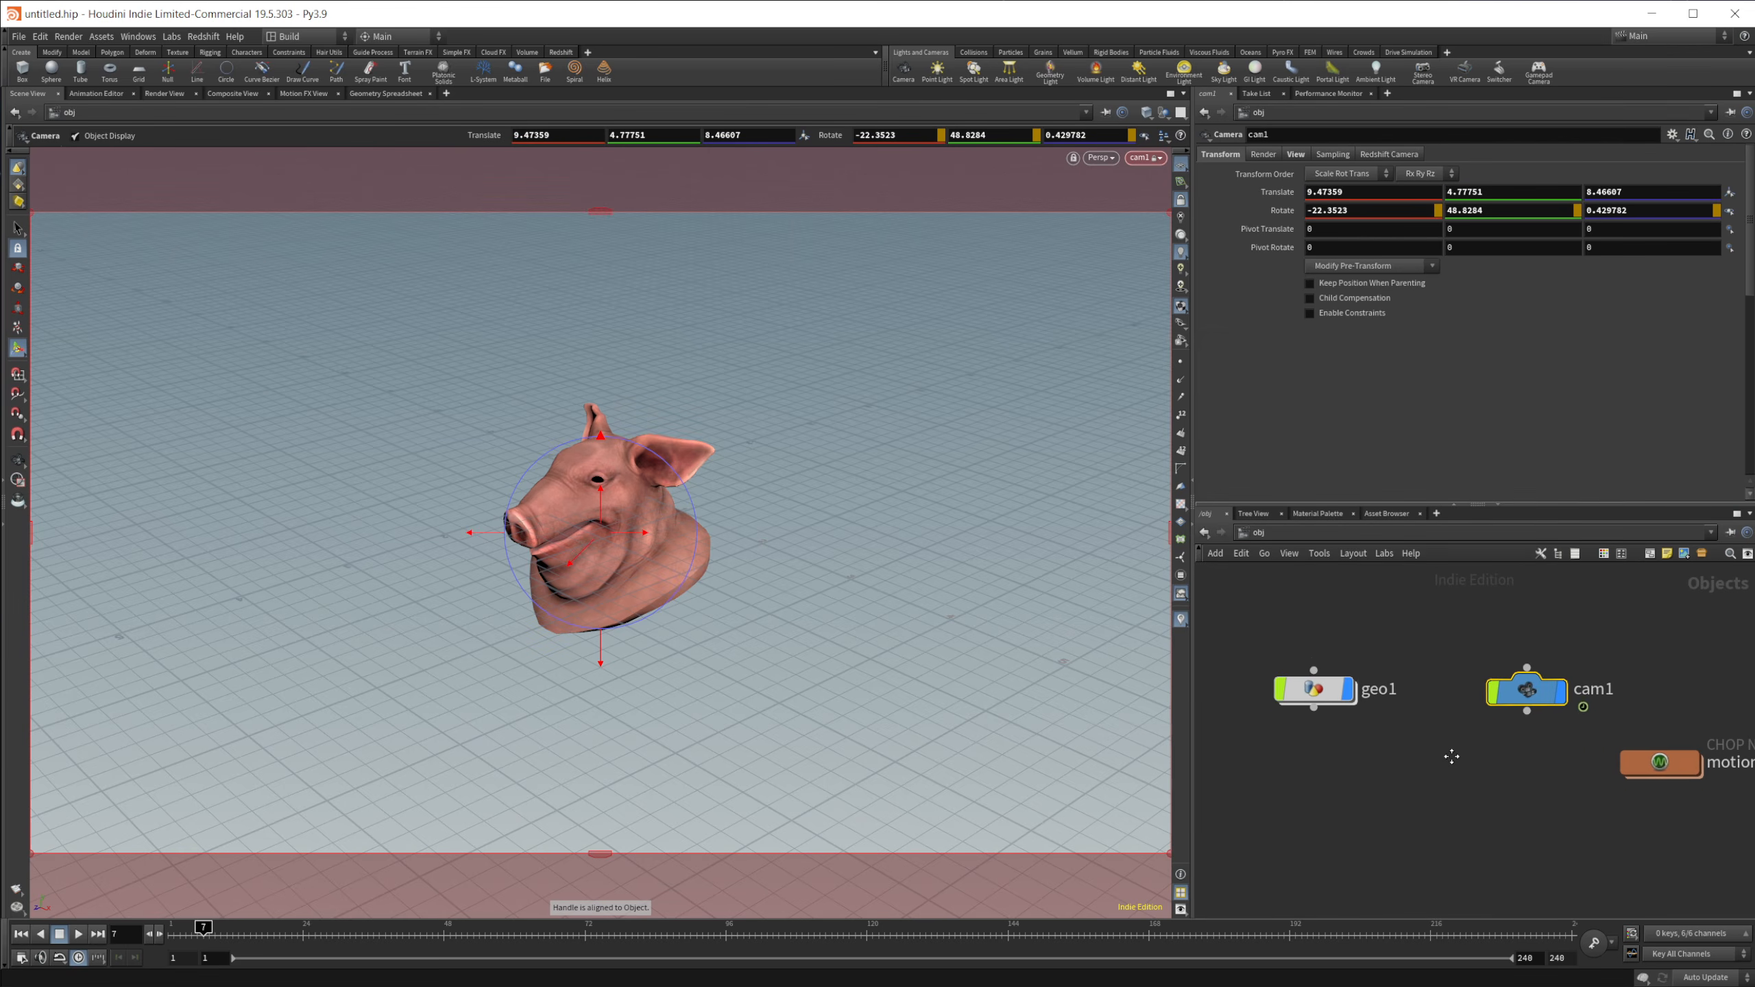
pyautogui.doubleClick(1315, 684)
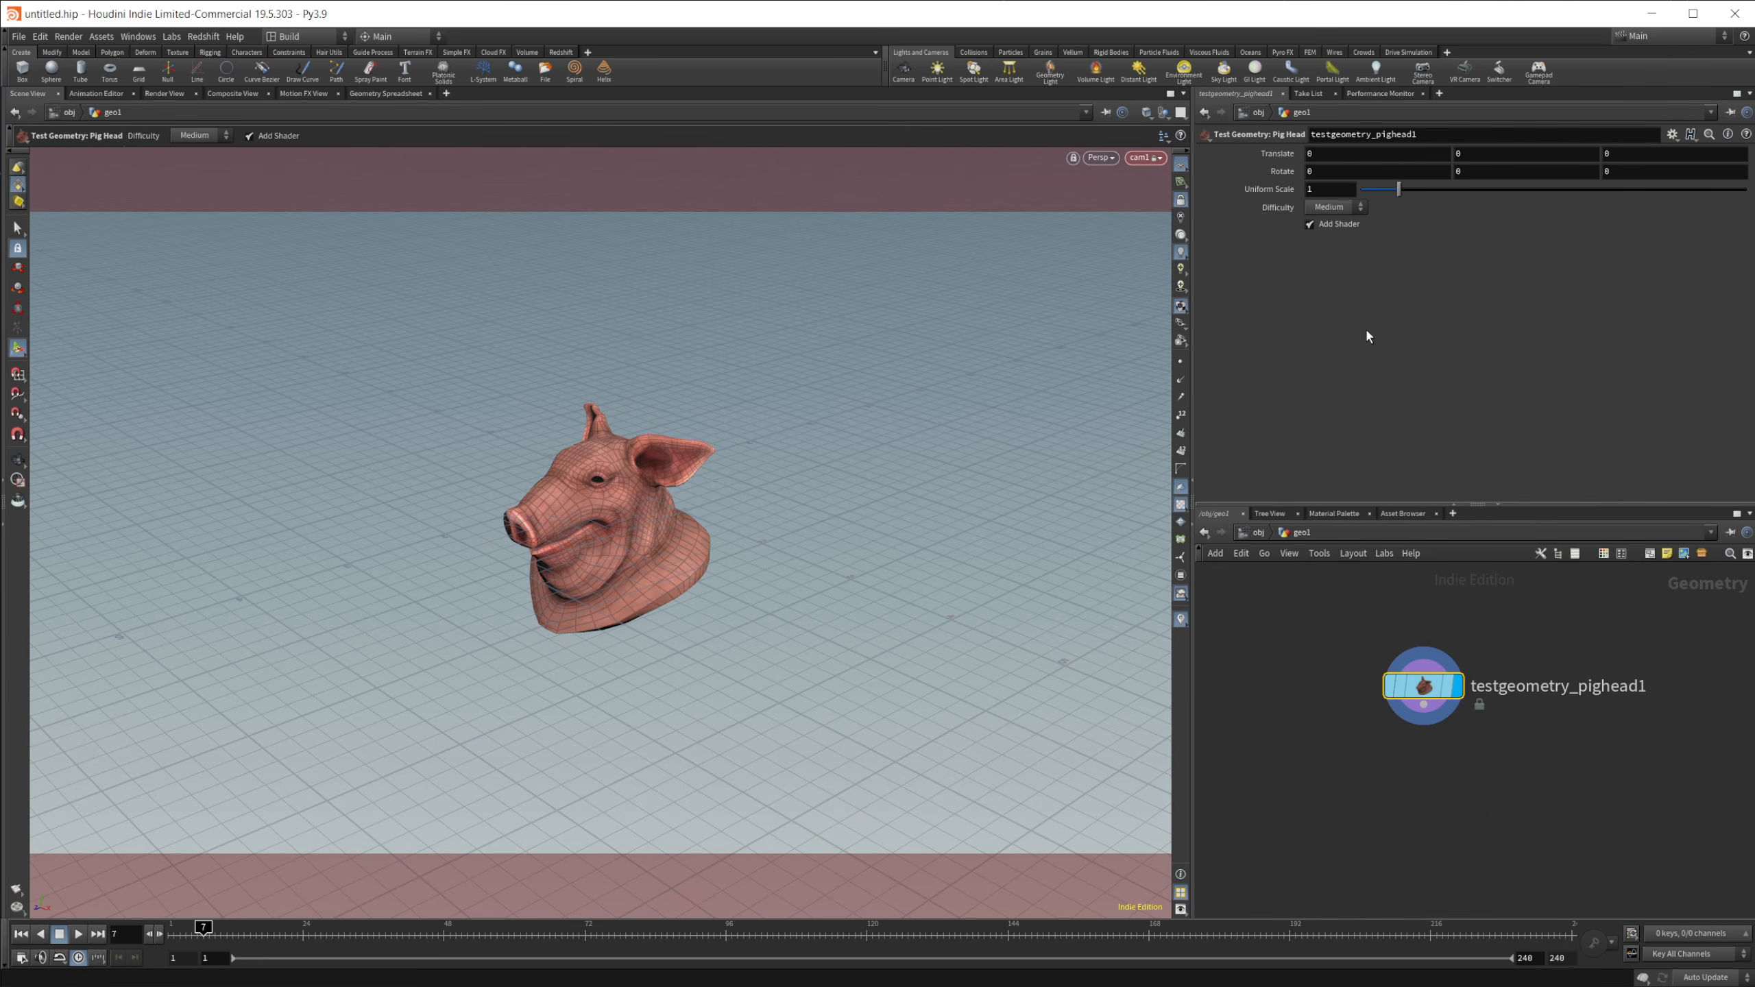
pyautogui.rightClick(1288, 162)
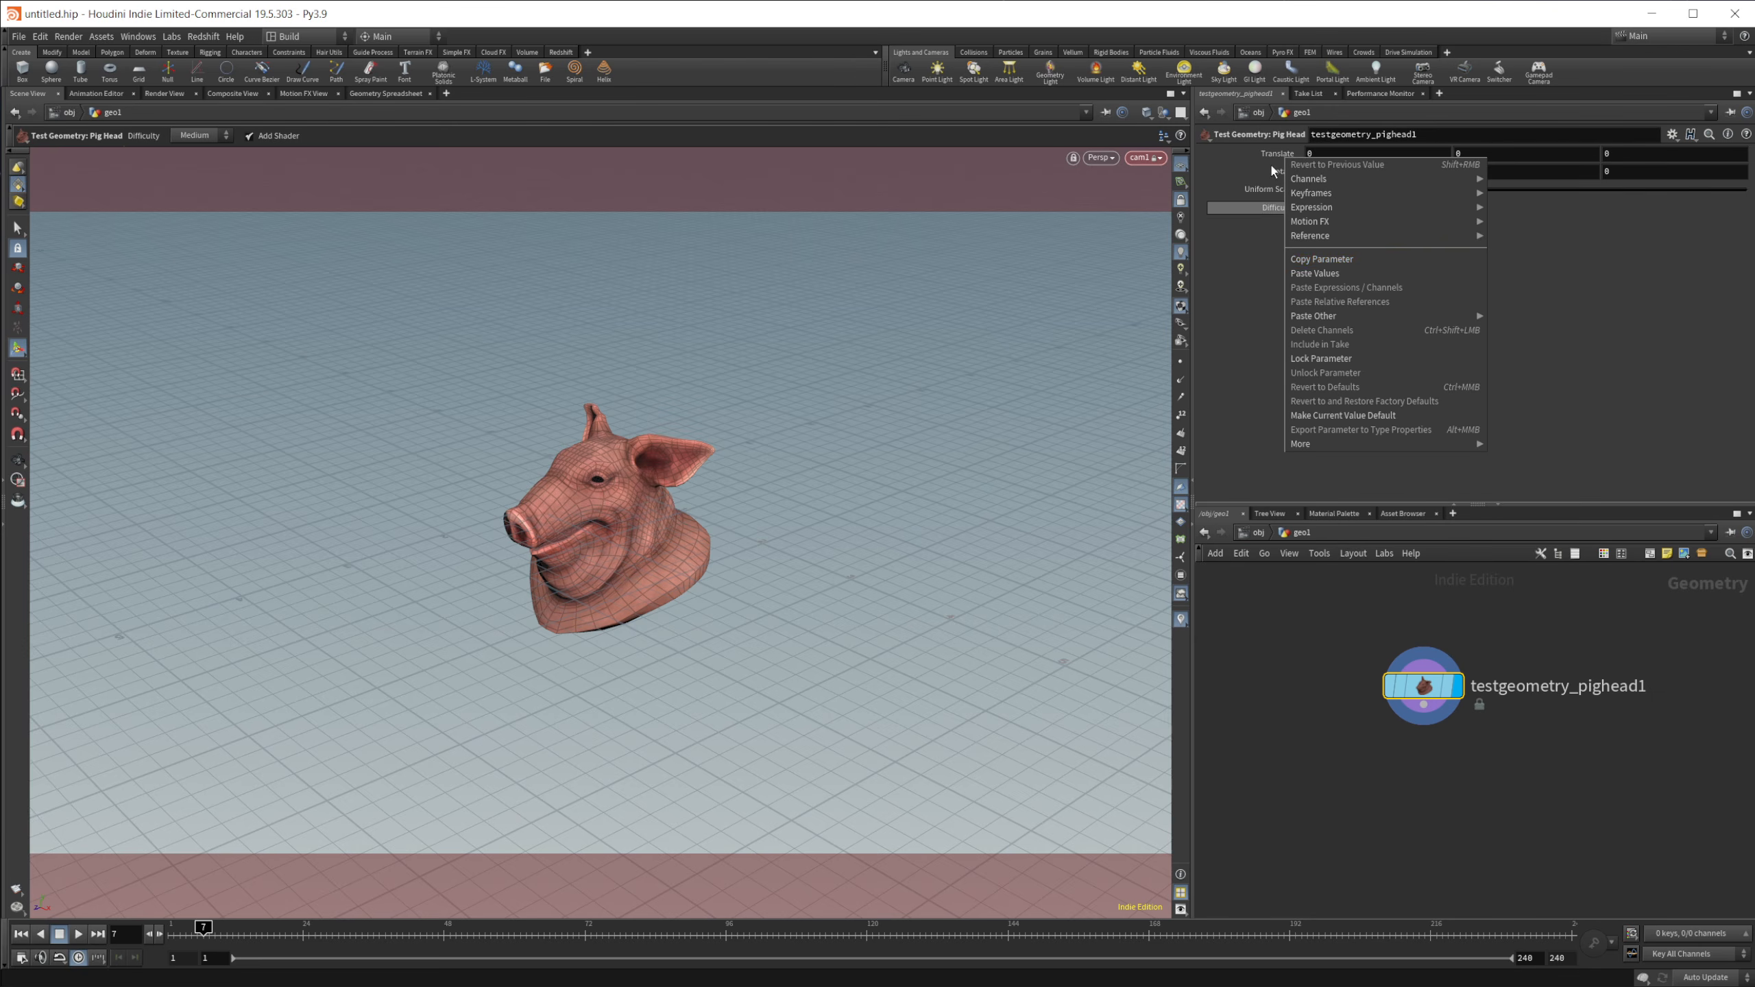
pyautogui.moveTo(1374, 225)
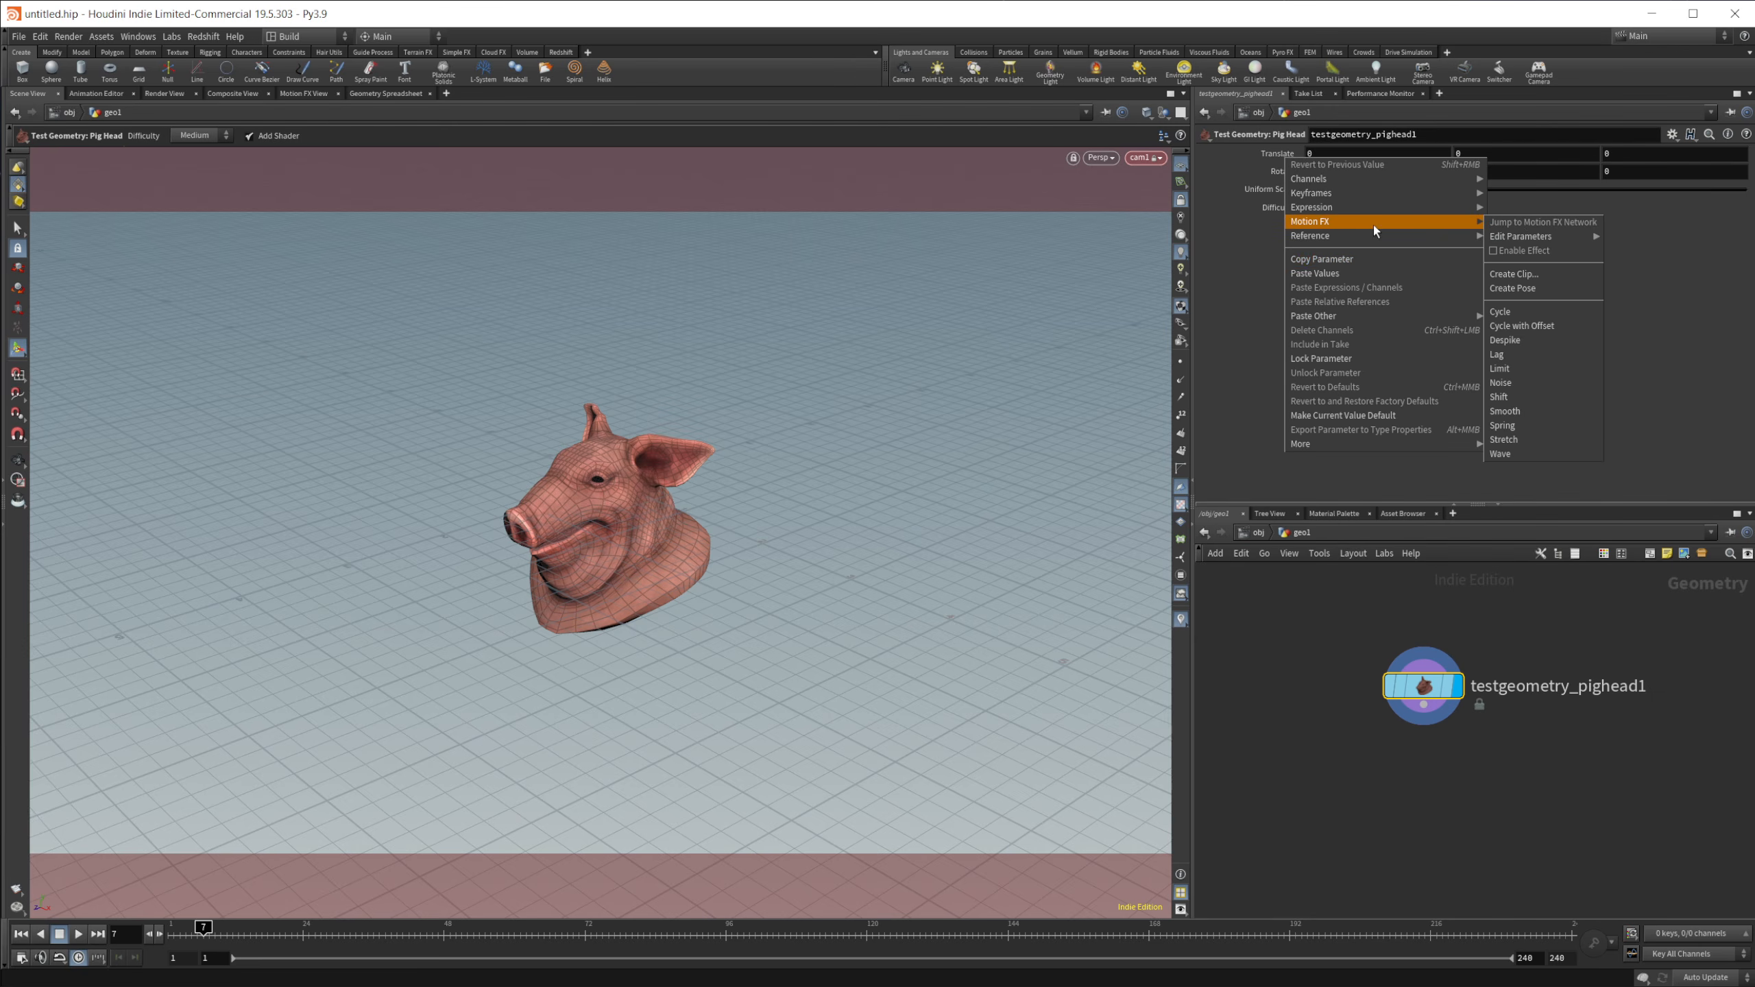
pyautogui.click(1525, 390)
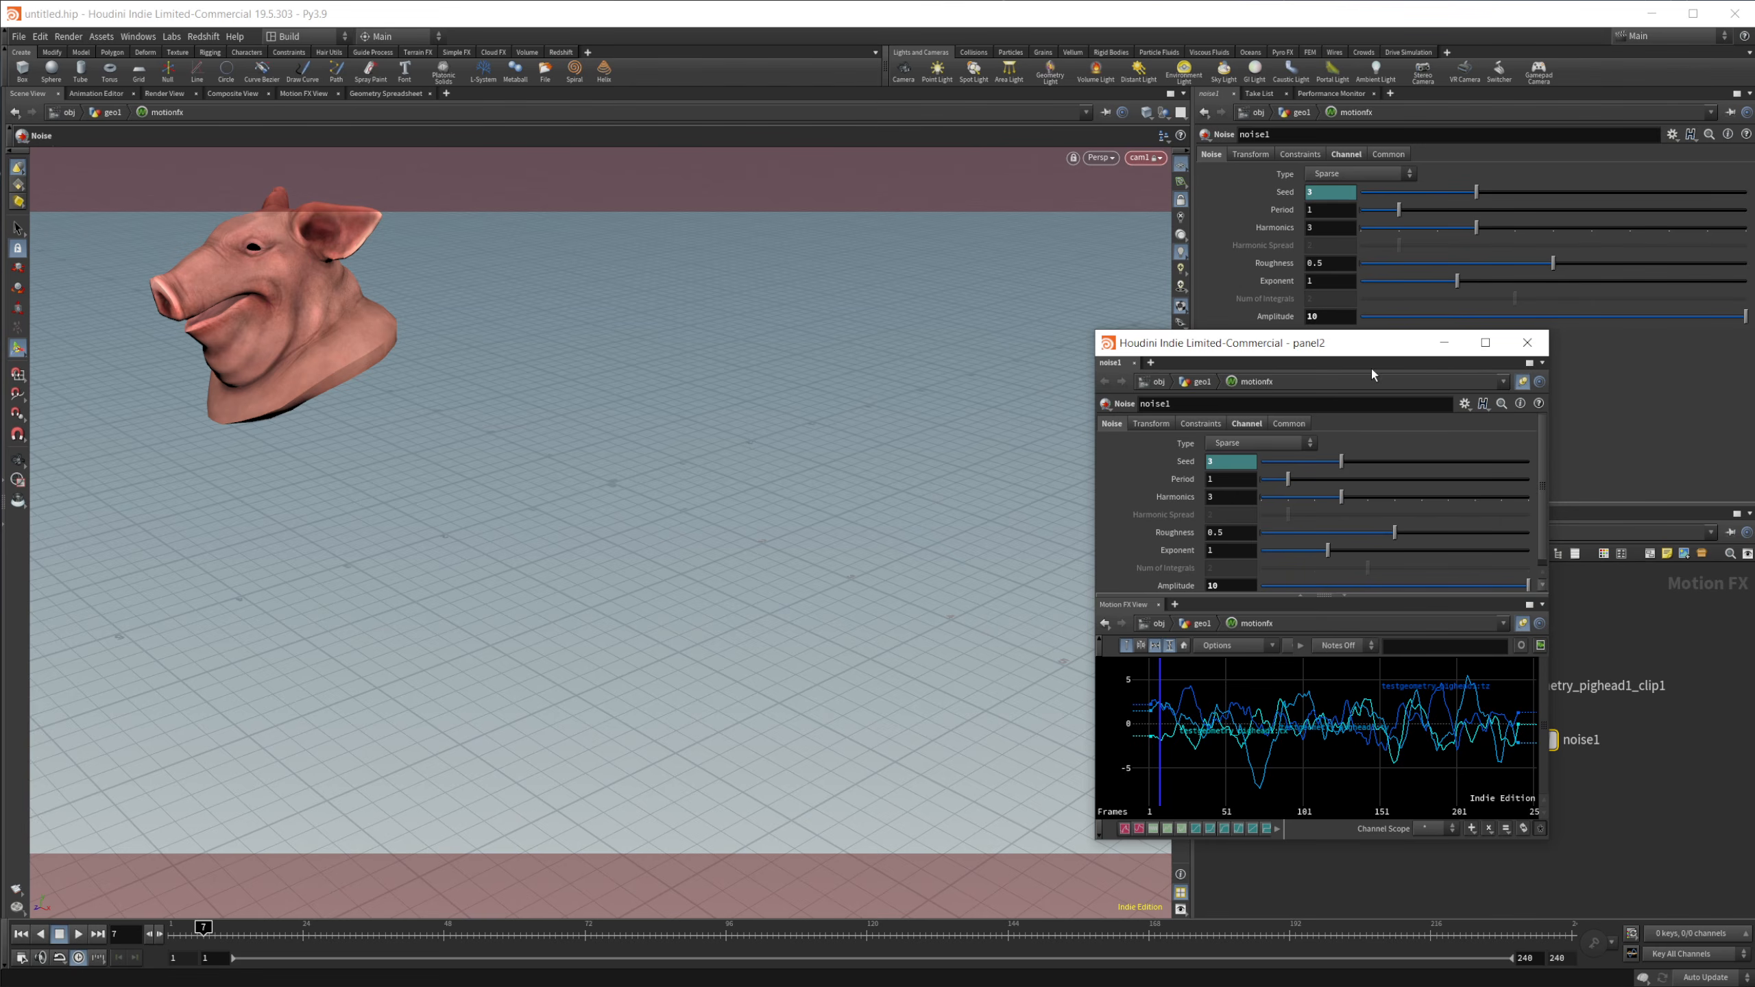
pyautogui.moveTo(1379, 345); pyautogui.dragTo(1752, 382)
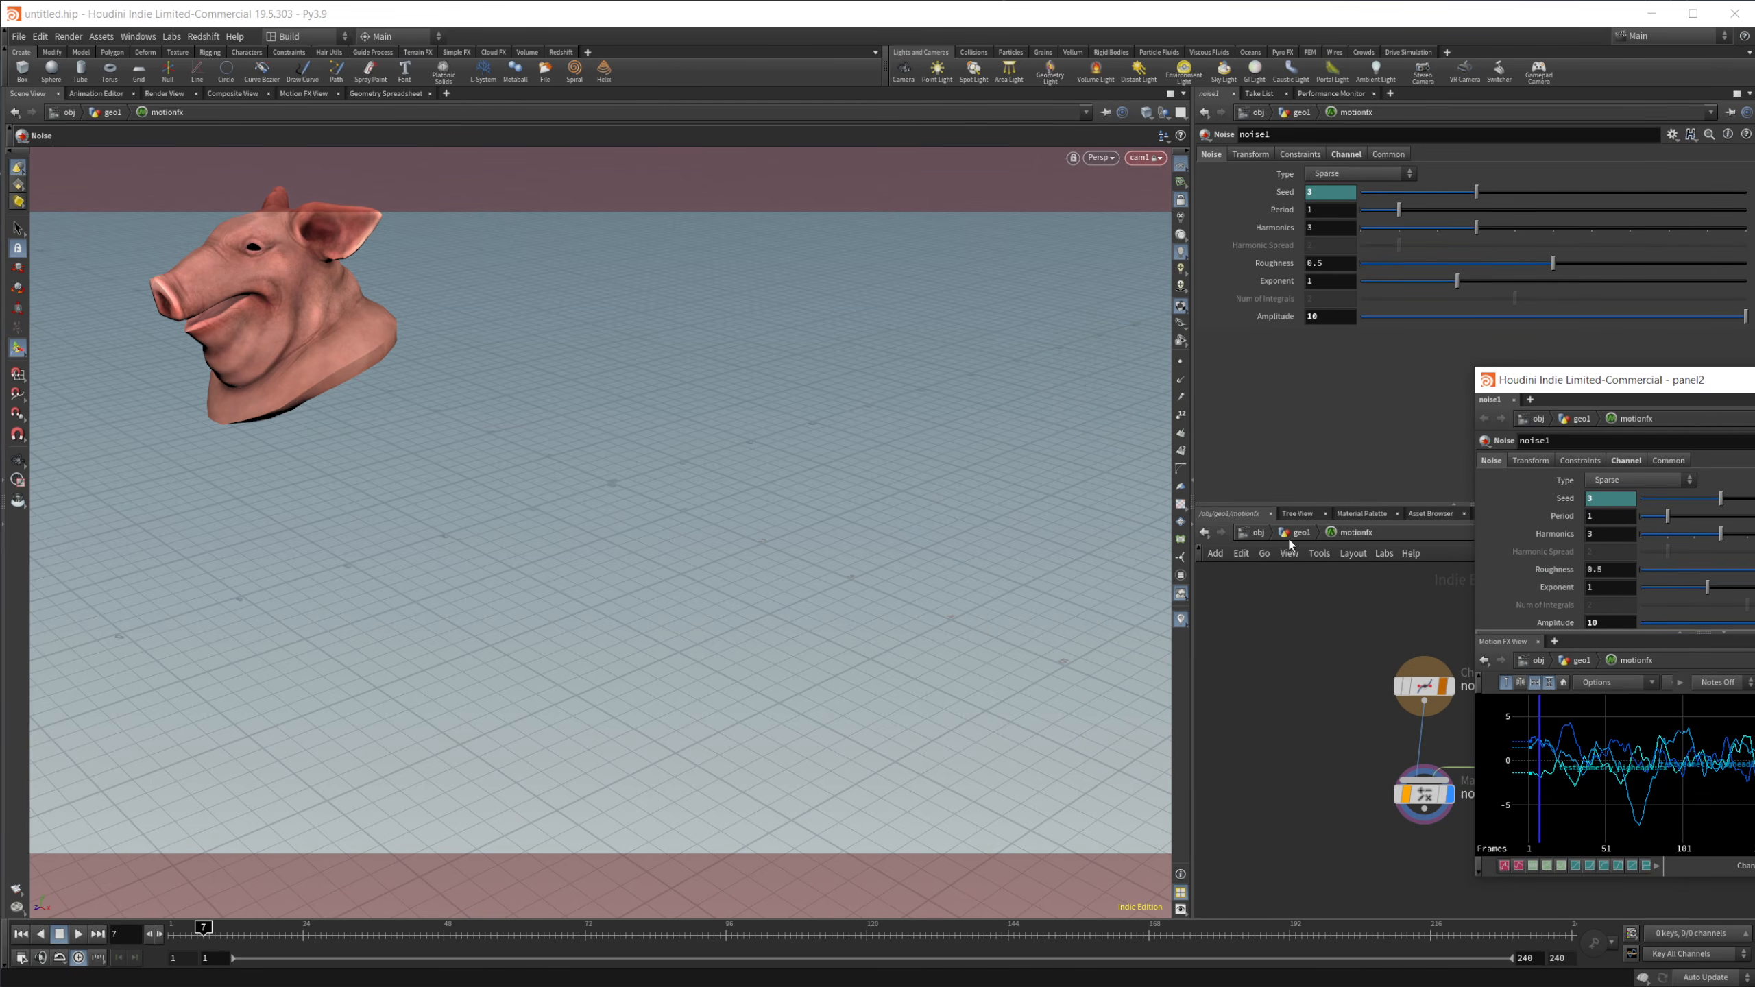
# Leave the camera view, play the pig head's noise motion from a wider angle, and return to frame 1.
pyautogui.click(1180, 199)
pyautogui.scroll(-5, 553, 442)
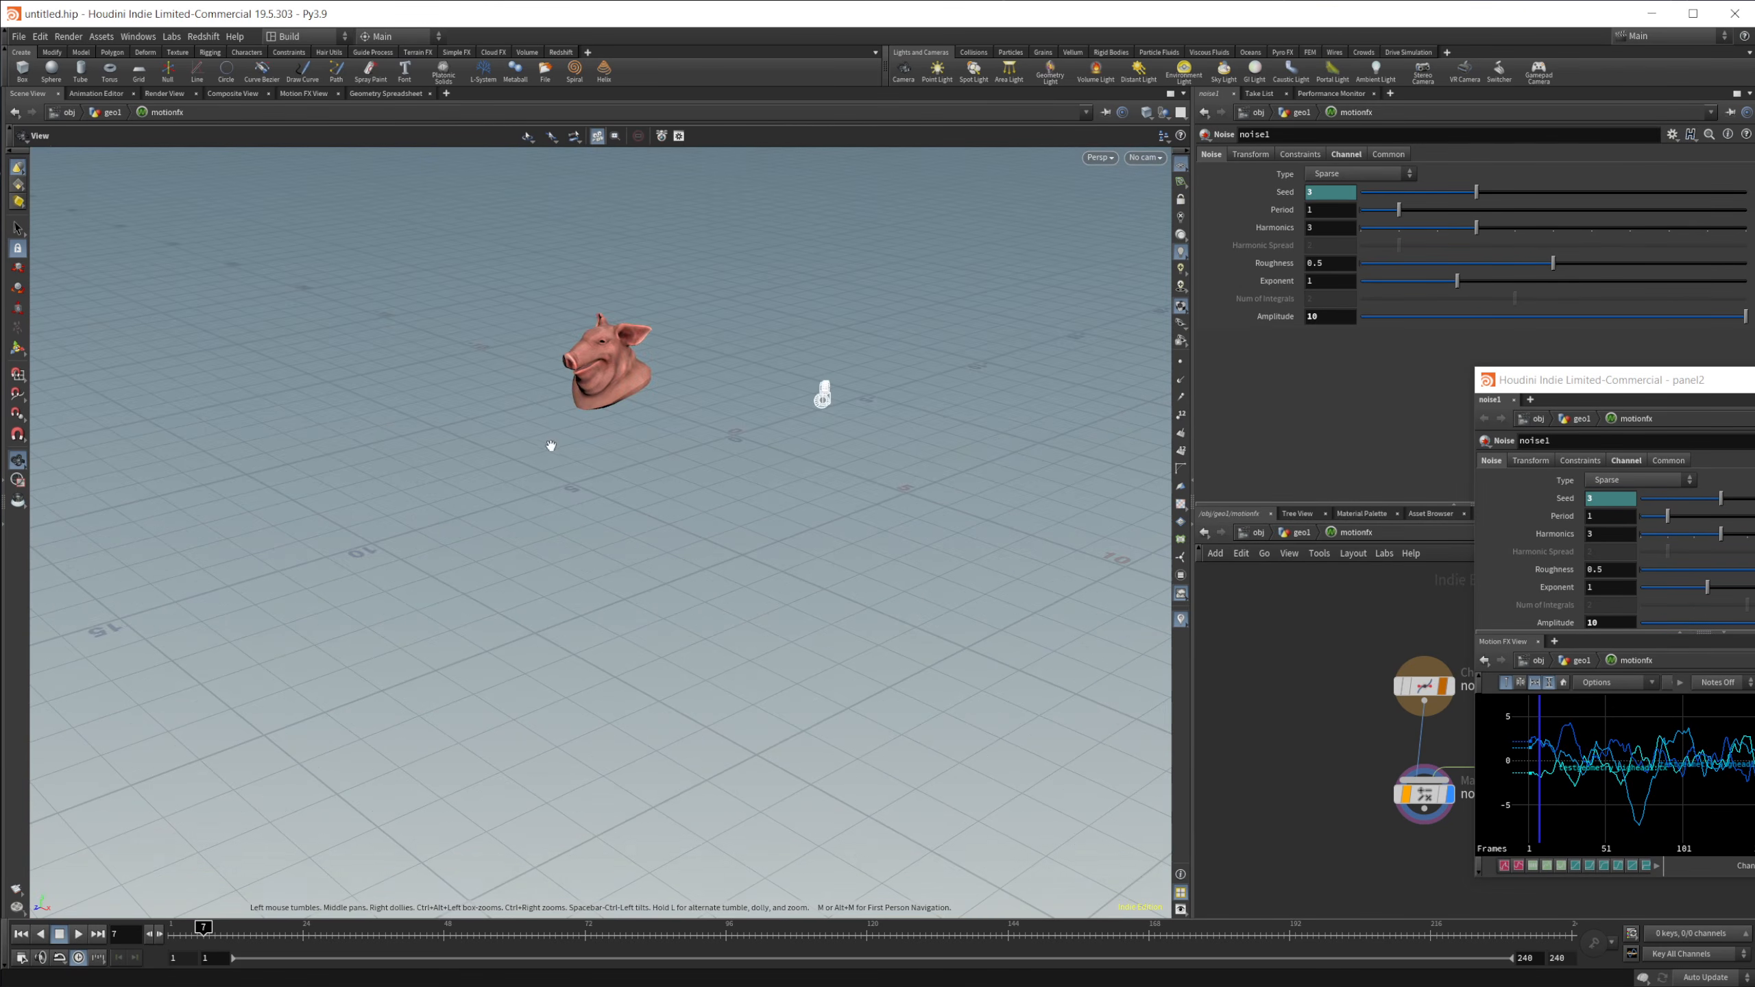
pyautogui.keyDown('alt'); pyautogui.moveTo(552, 443); pyautogui.dragTo(638, 528); pyautogui.keyUp('alt')
pyautogui.keyDown('alt'); pyautogui.moveTo(638, 528); pyautogui.dragTo(551, 536, button='middle'); pyautogui.keyUp('alt')
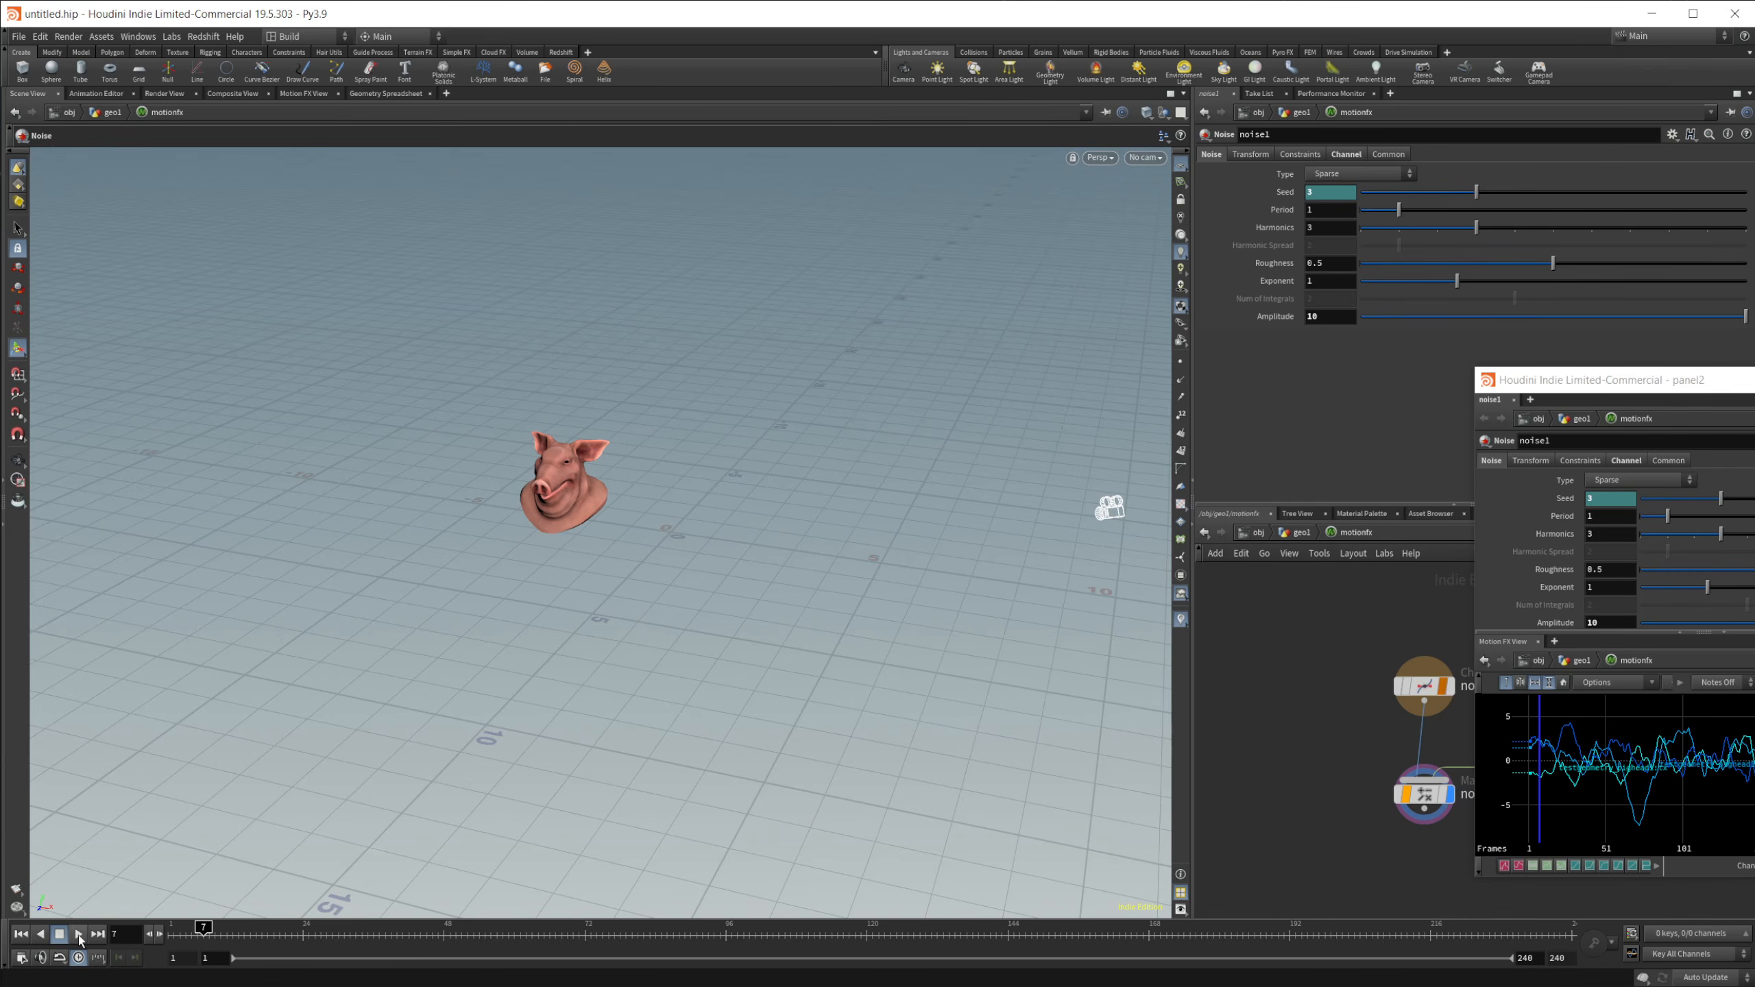
pyautogui.click(78, 933)
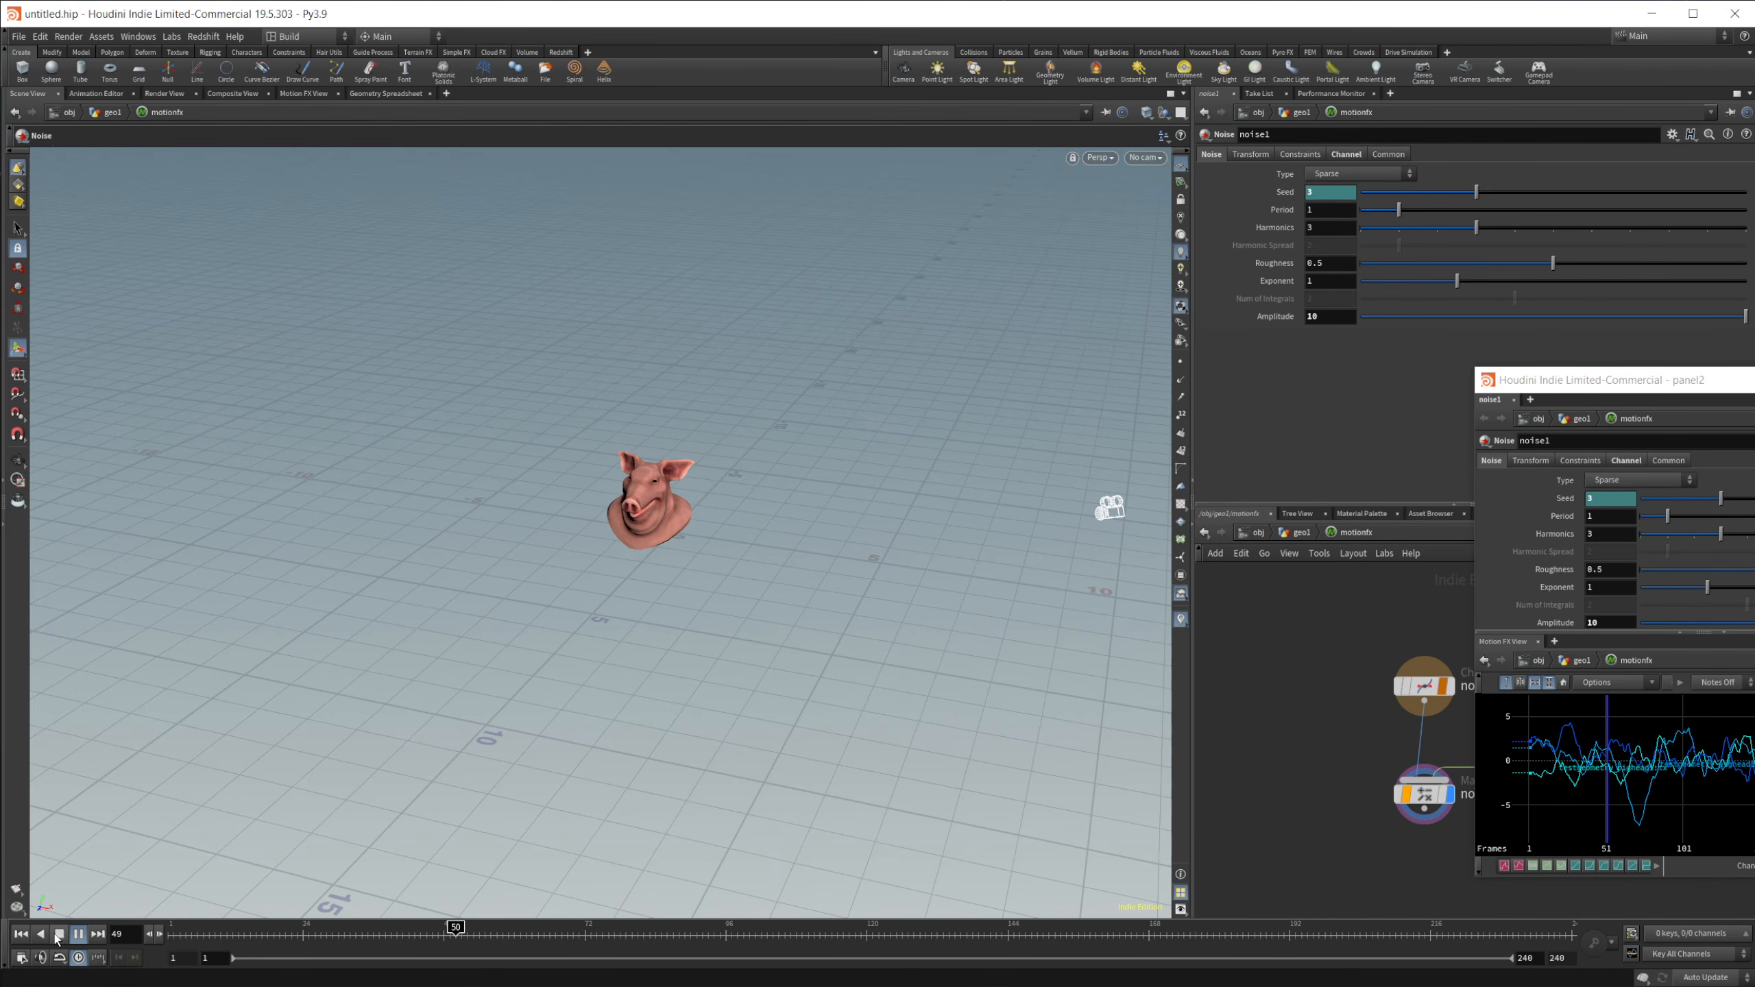
pyautogui.click(21, 934)
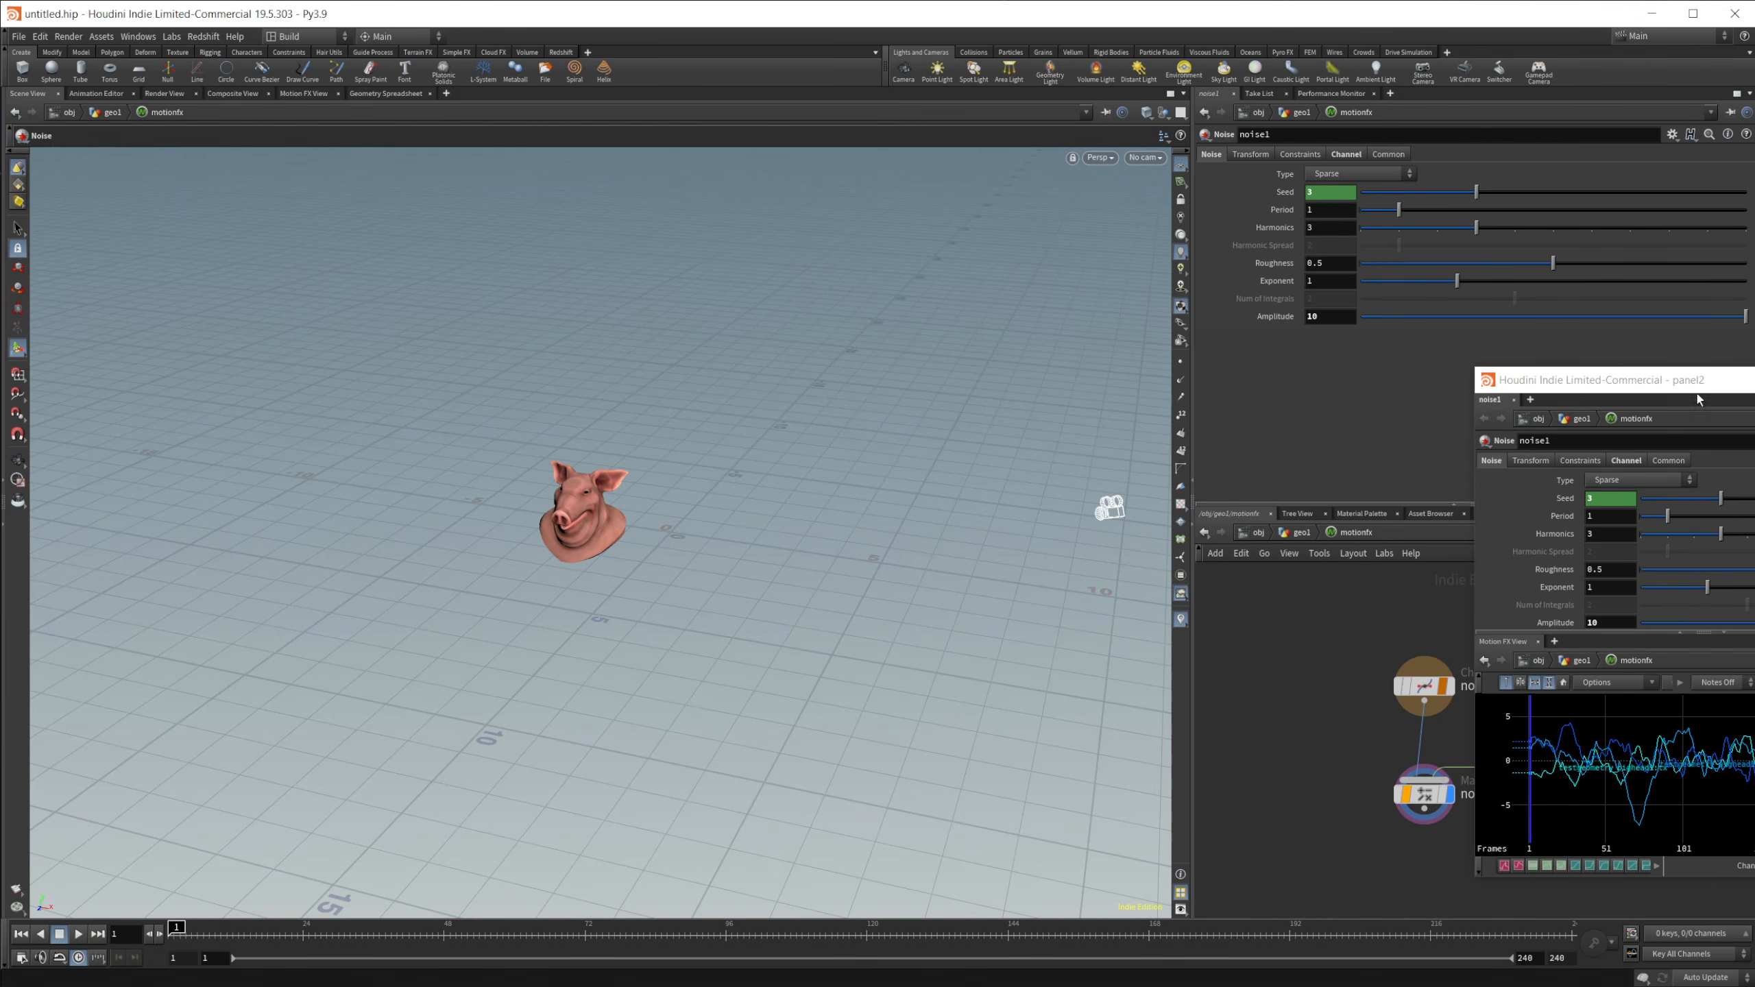
# Set the Period of the pig head's translation noise to 9.73.
pyautogui.moveTo(1697, 399); pyautogui.dragTo(1113, 261)
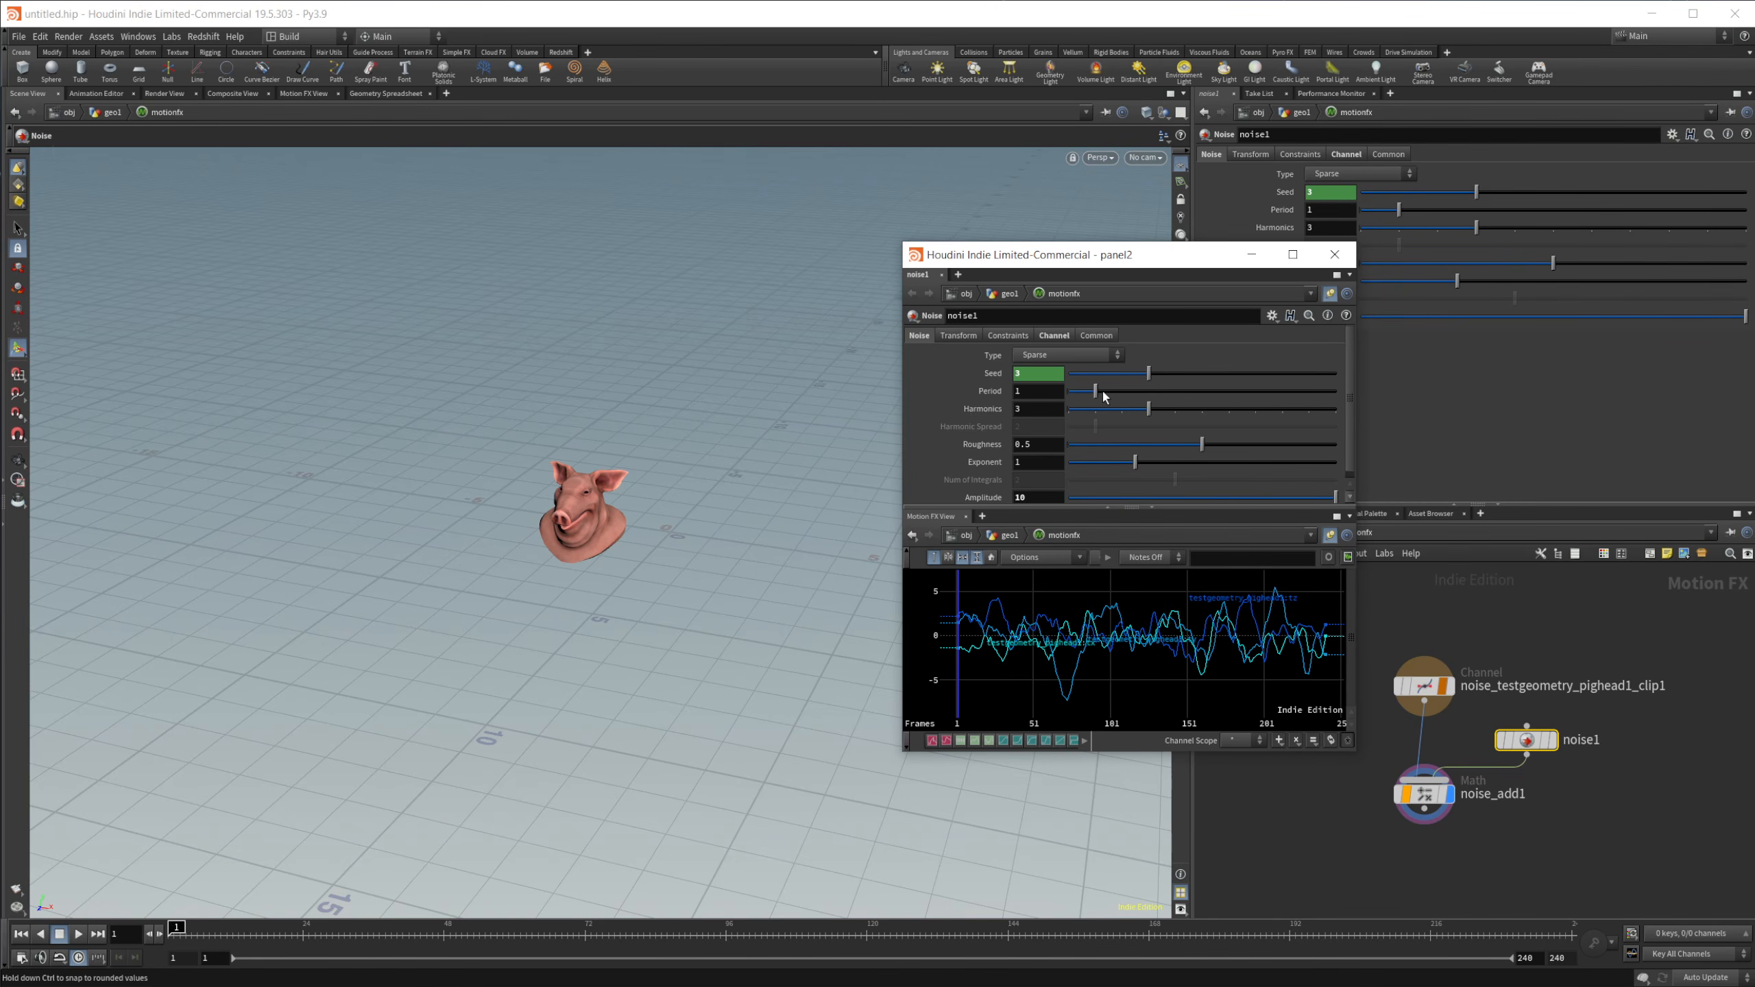
pyautogui.moveTo(1102, 393); pyautogui.dragTo(1327, 391)
pyautogui.moveTo(1216, 262); pyautogui.dragTo(1362, 213)
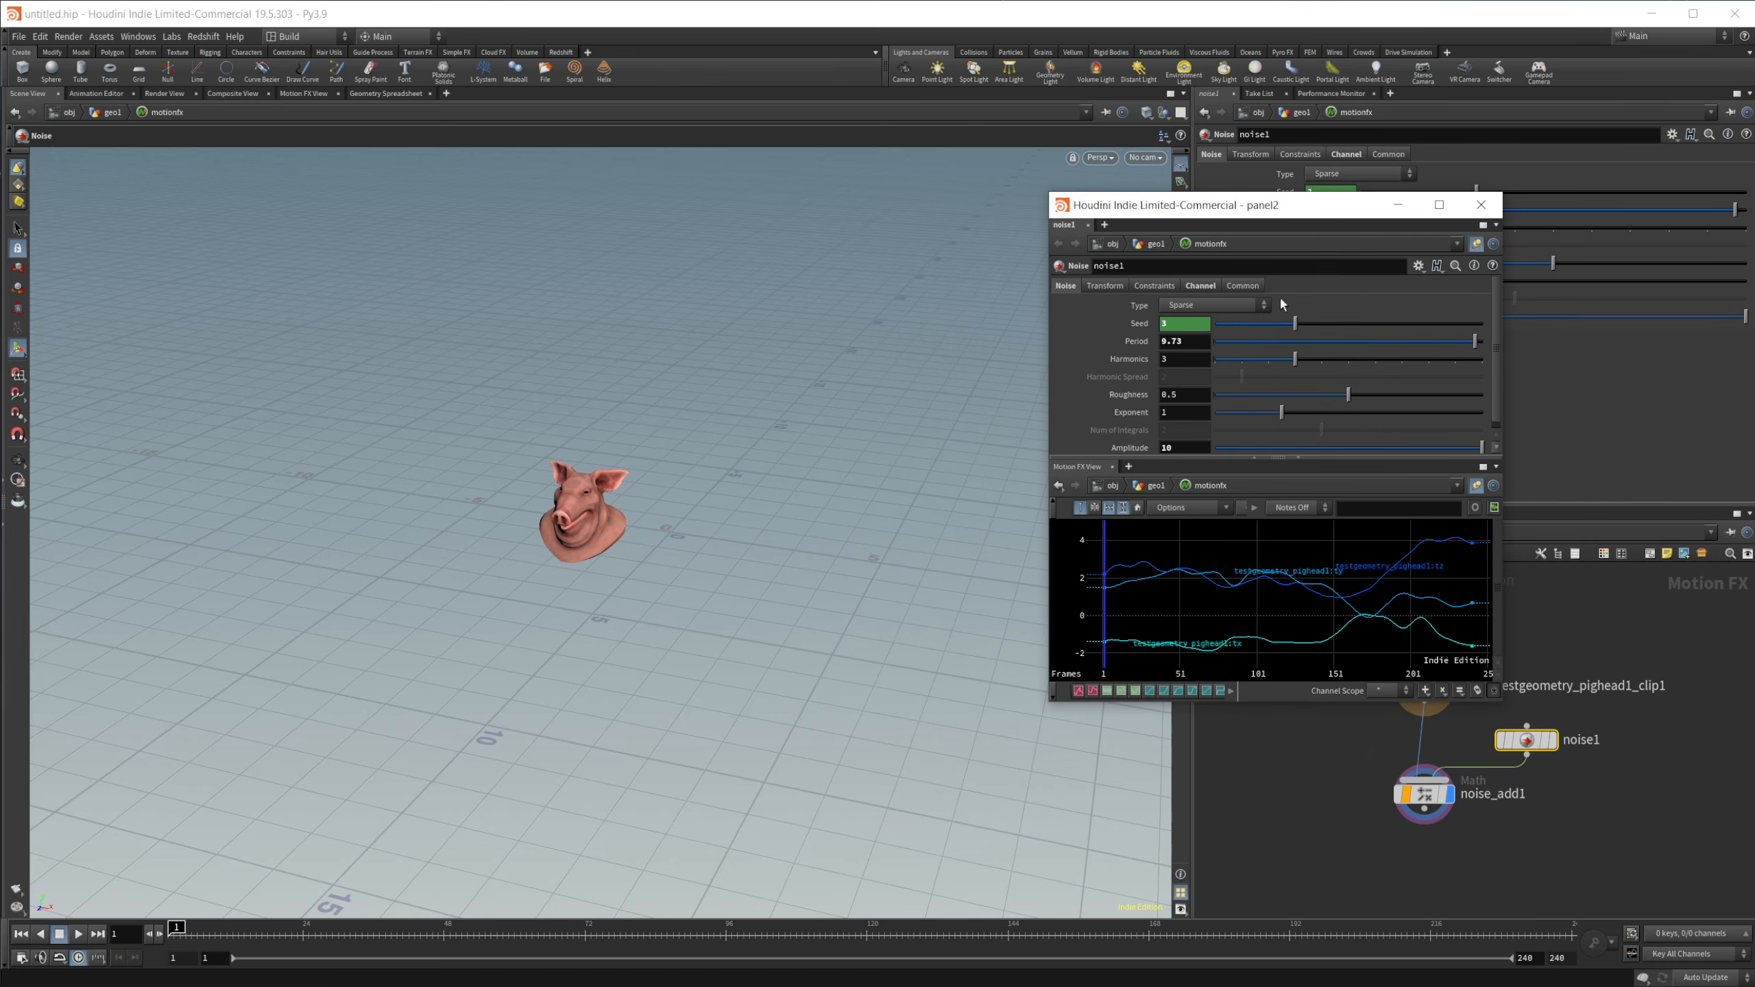
# Preview the pig head's noise at Amplitude 1.44, raise the Amplitude to 5.24, and close the floating noise window.
pyautogui.moveTo(1375, 447); pyautogui.dragTo(1147, 449)
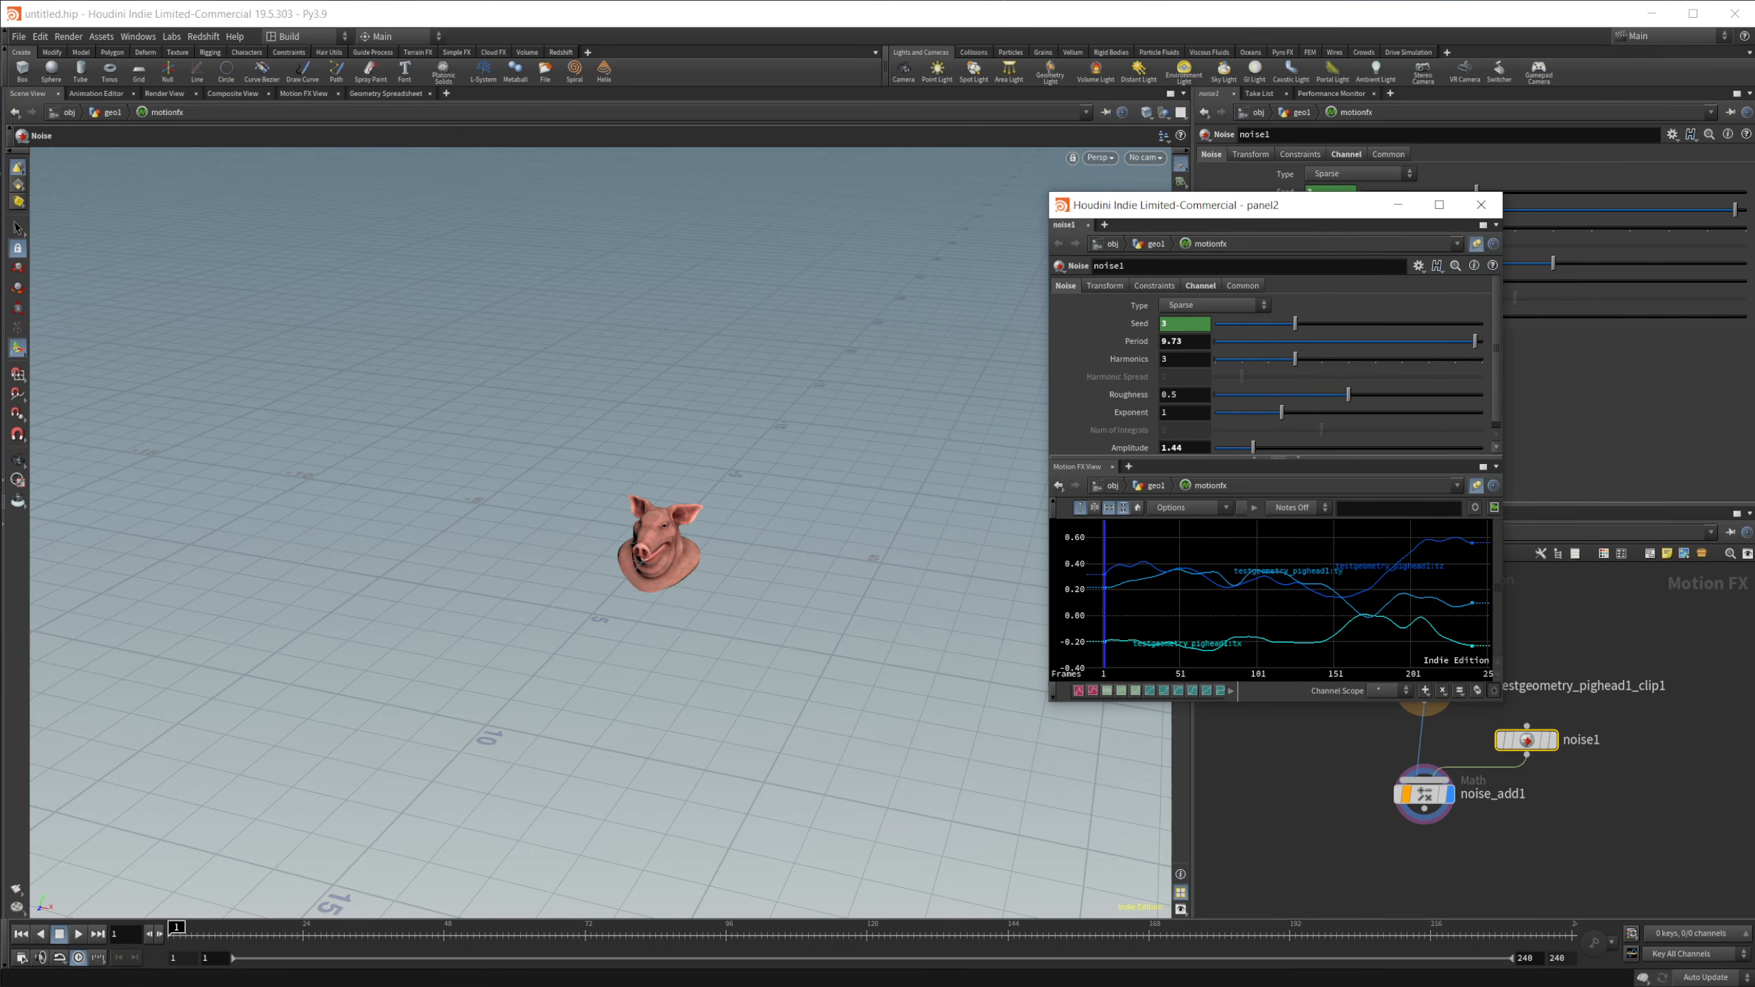
pyautogui.click(78, 933)
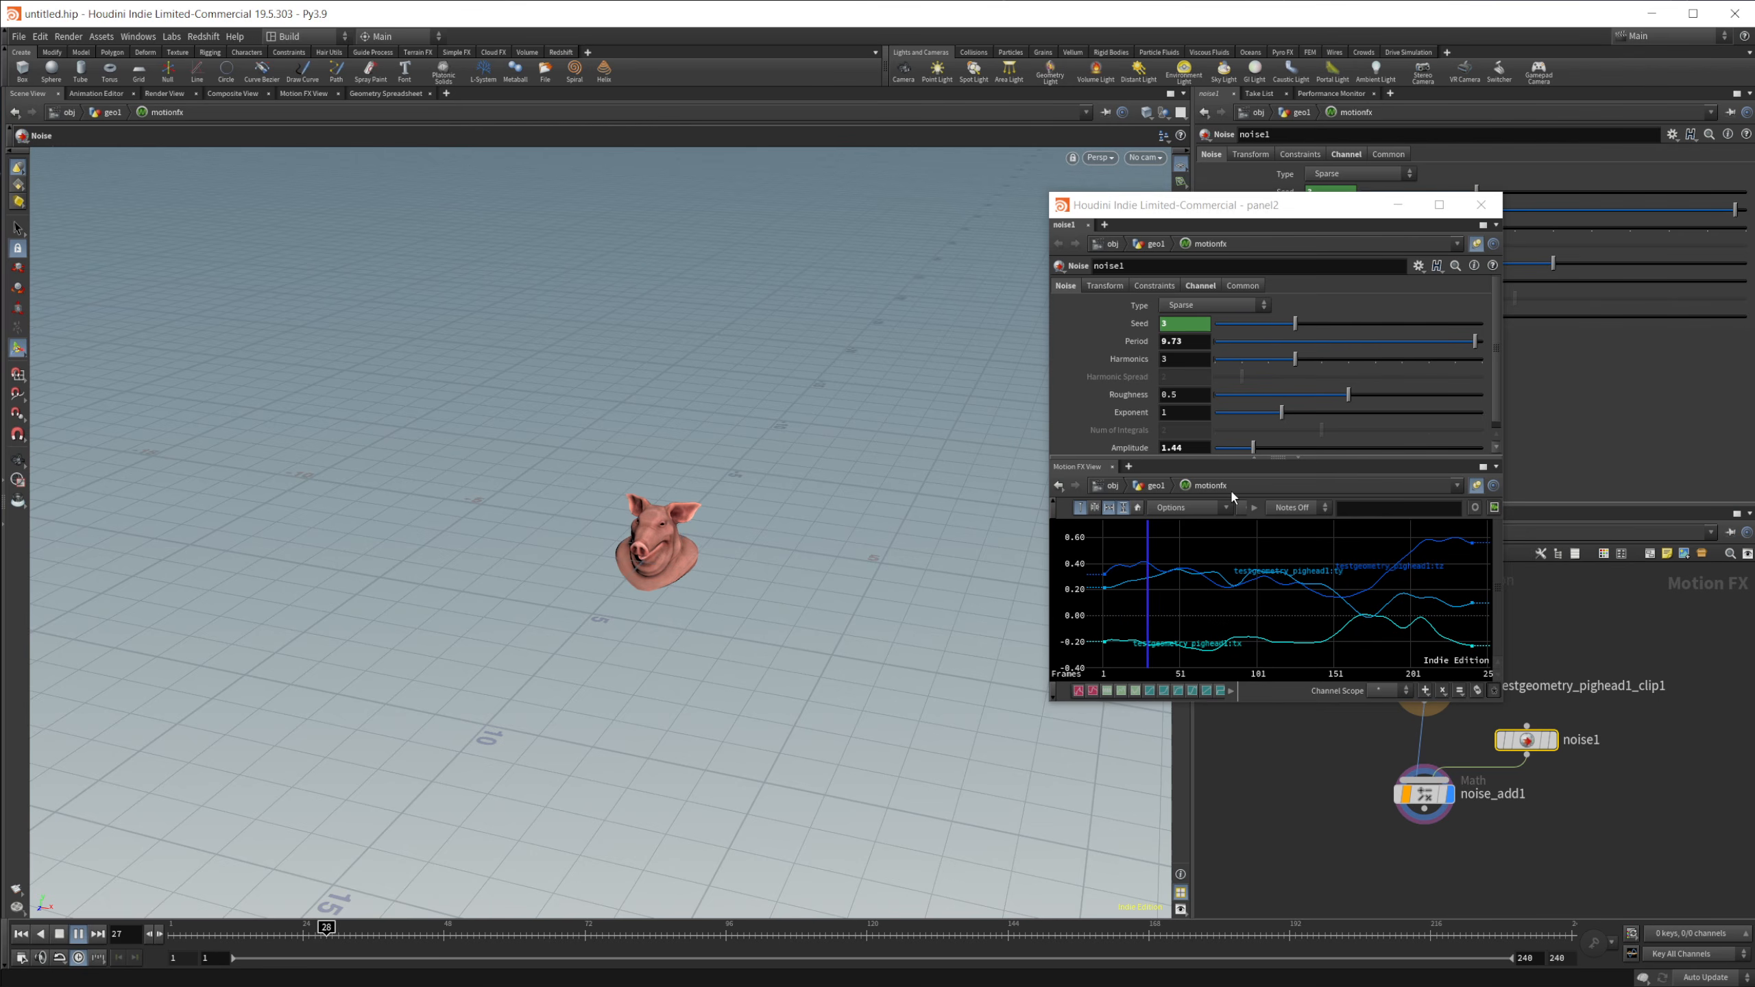
pyautogui.click(1354, 448)
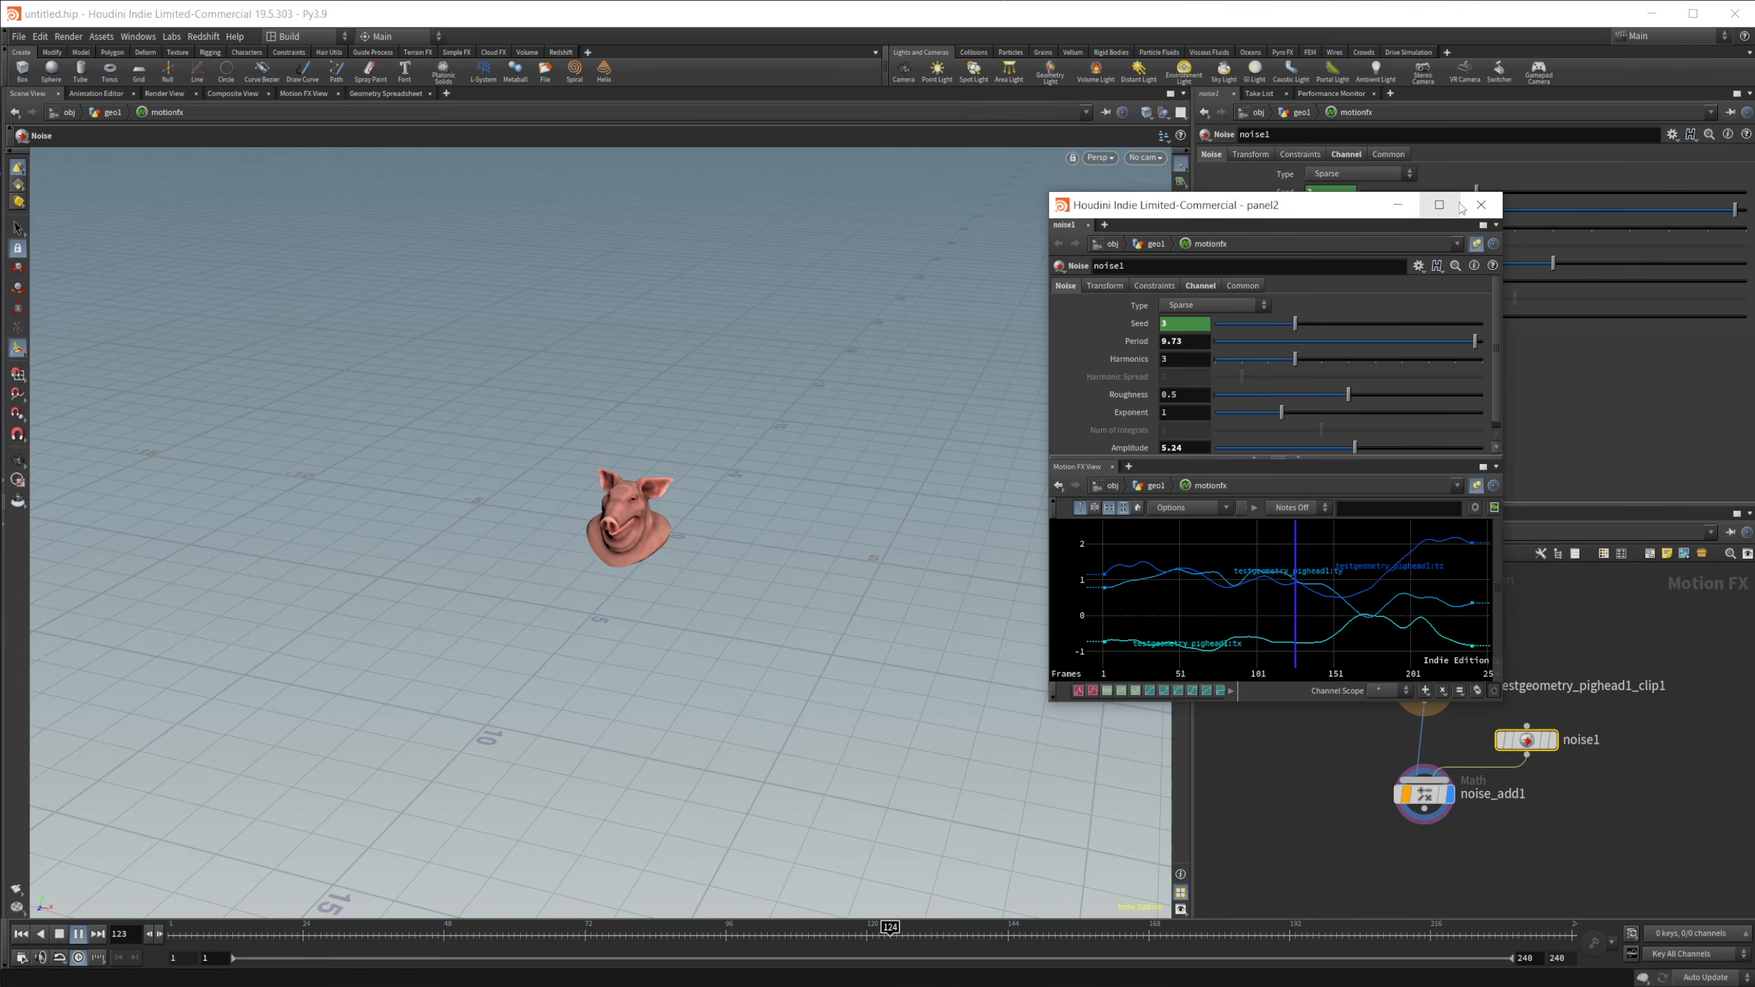
pyautogui.click(1479, 207)
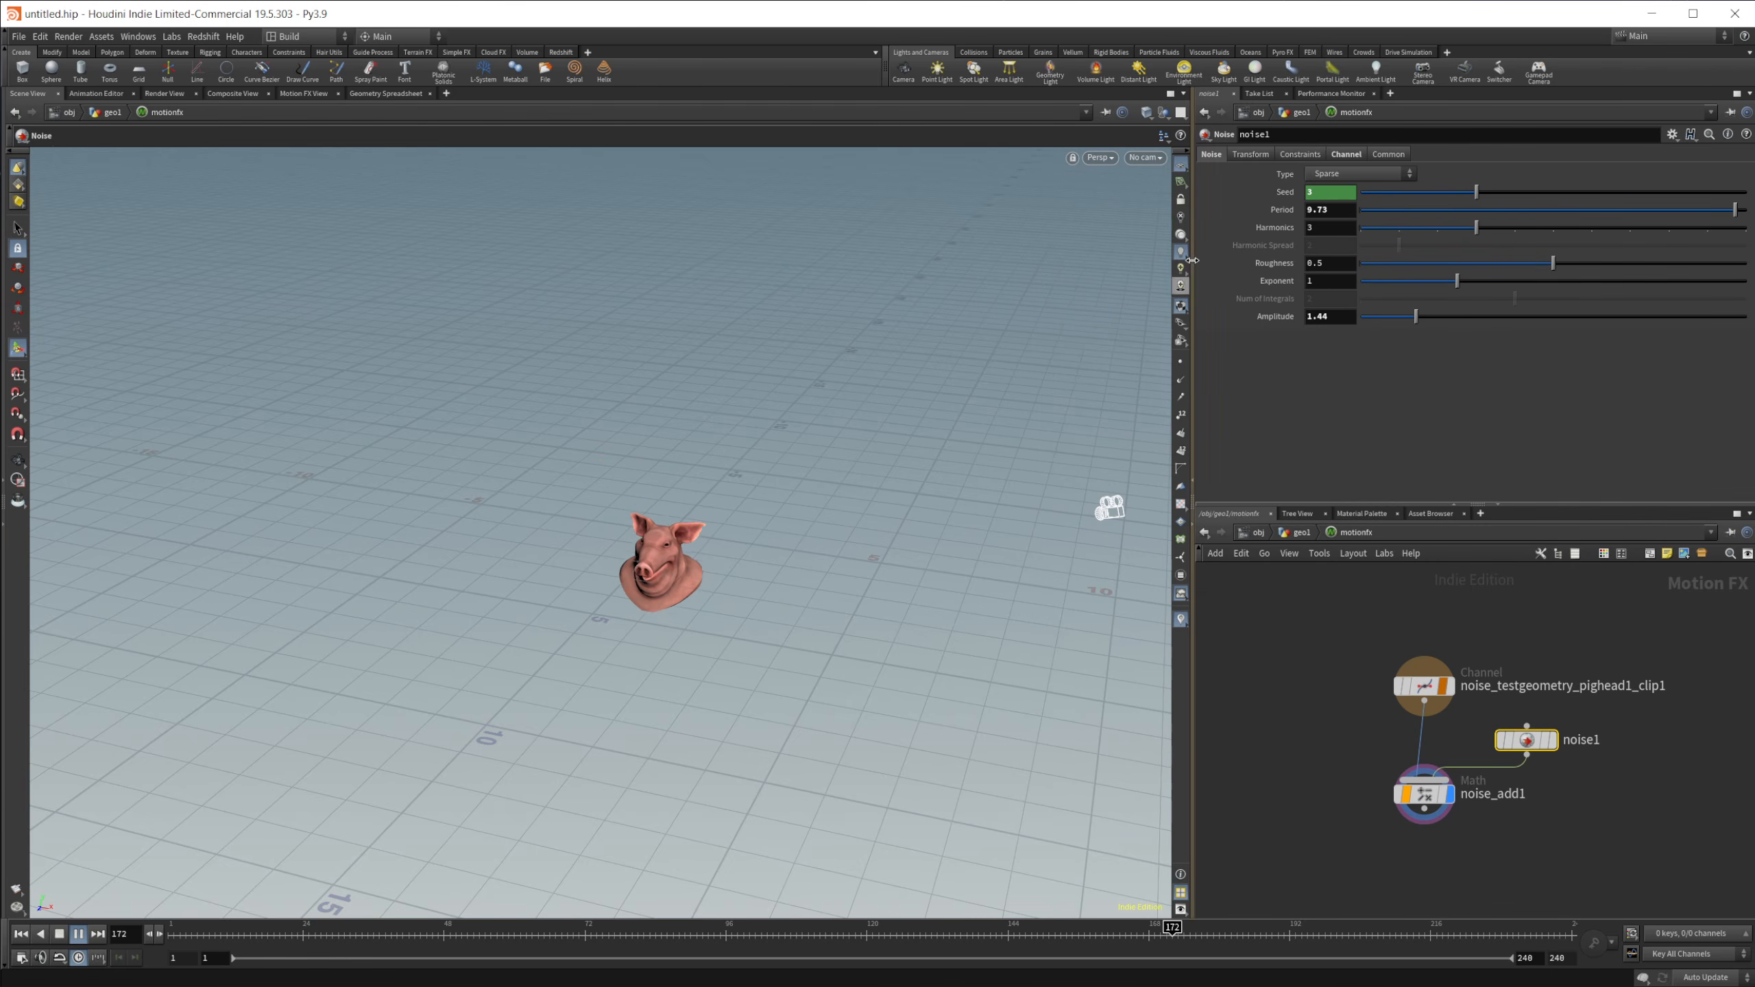
# Look through cam1 at the animated pig head, and stop the playback.
pyautogui.click(1146, 158)
pyautogui.click(1174, 231)
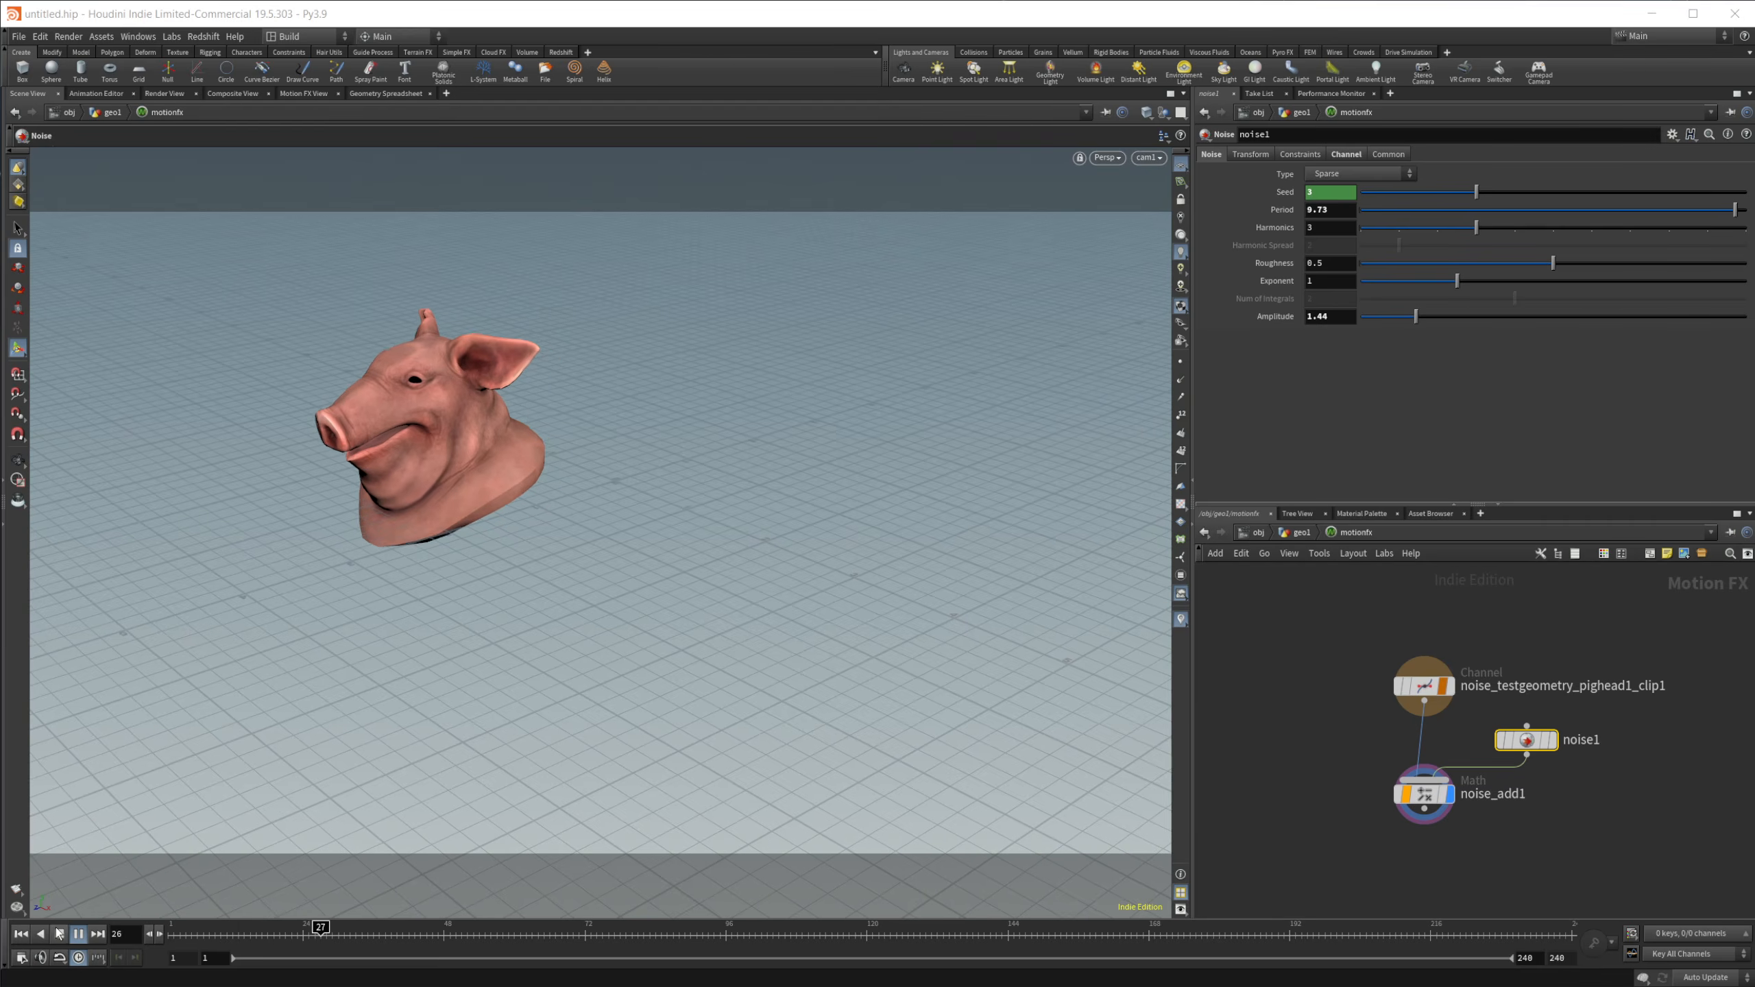
pyautogui.click(78, 934)
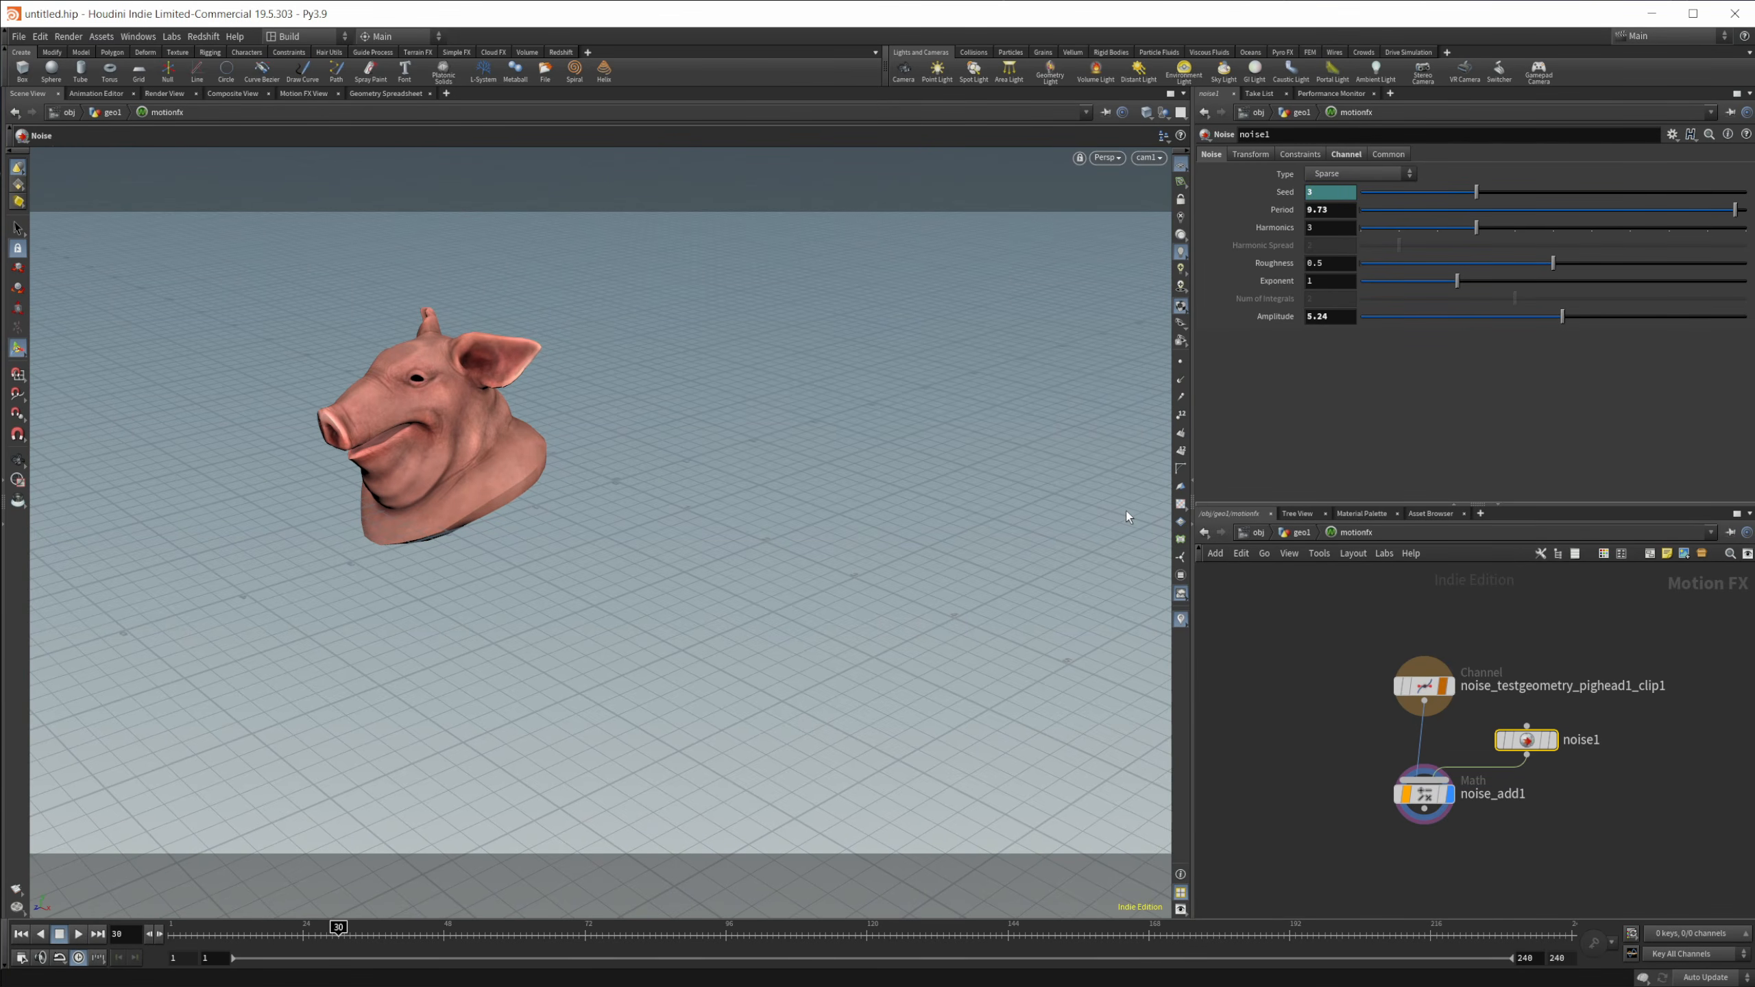